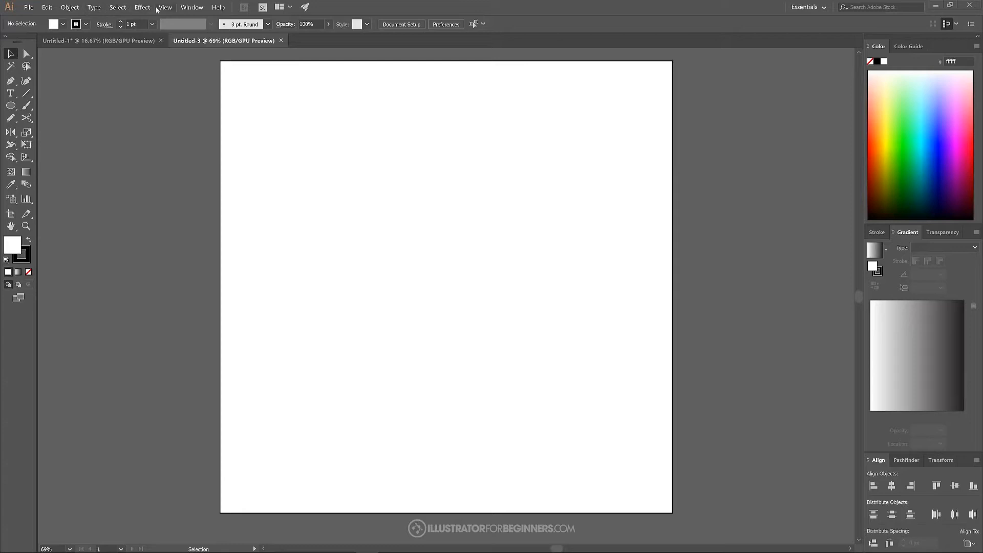
Step: Turn off Snap to Pixel while keeping Snap to Point on, and set alignment to Align to Artboard
click(164, 8)
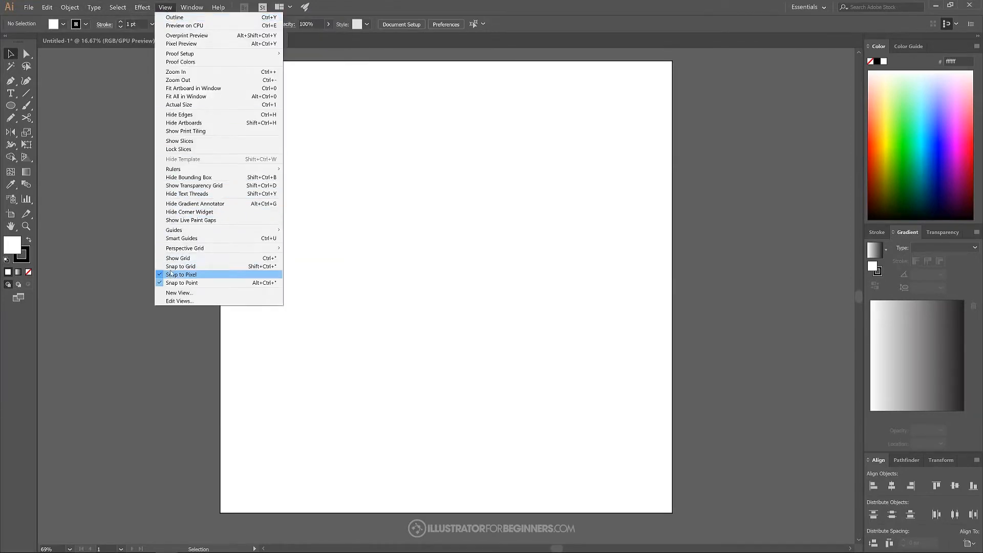
click(176, 274)
click(166, 9)
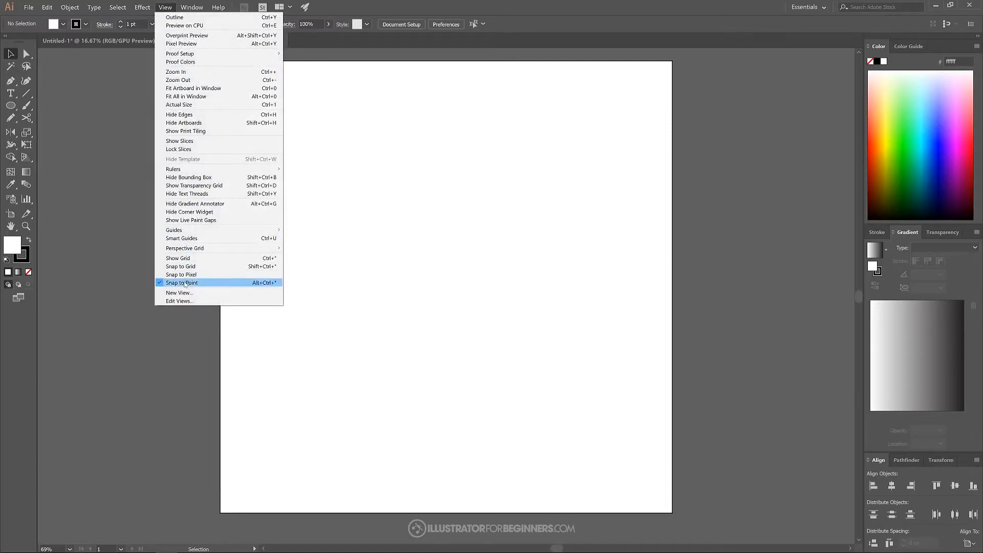
mouse_move(187, 8)
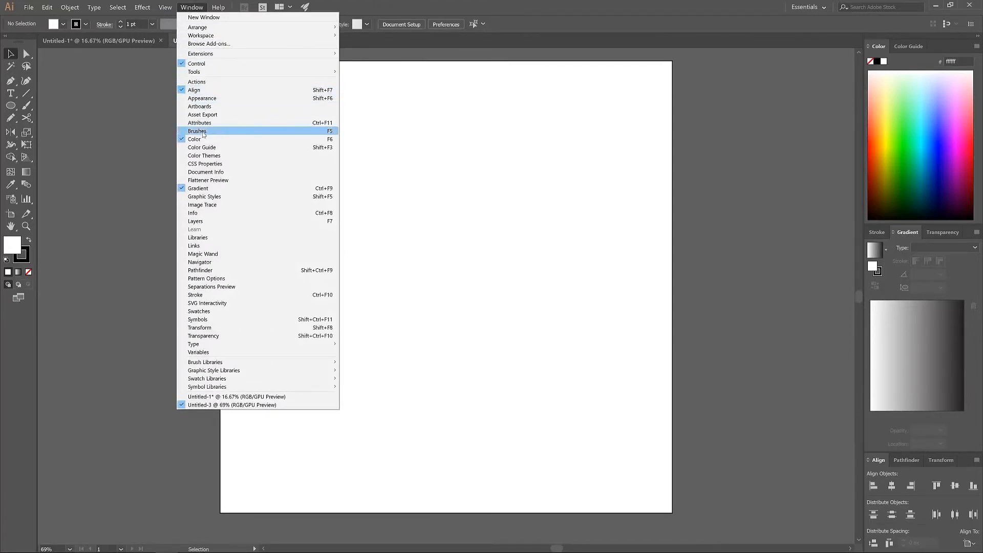
click(196, 7)
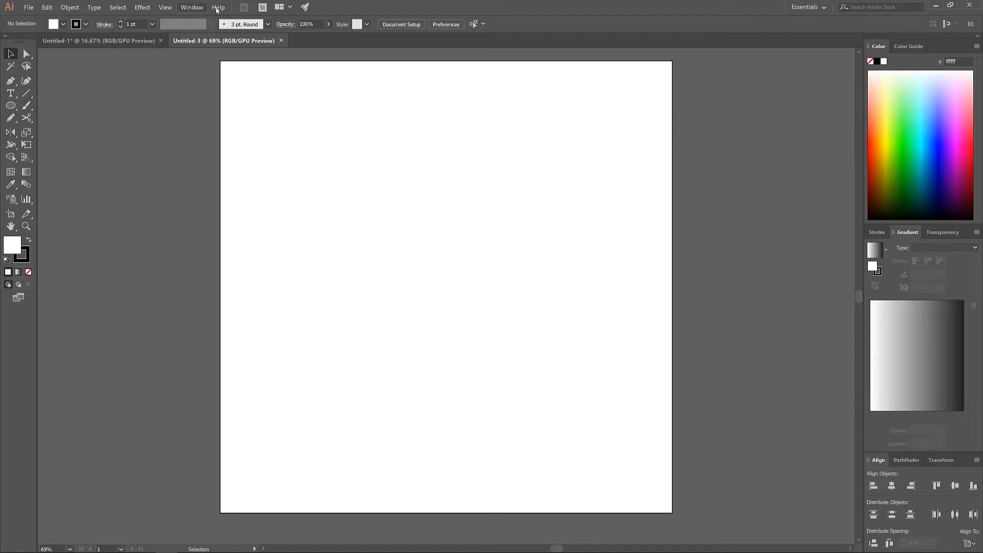
click(968, 541)
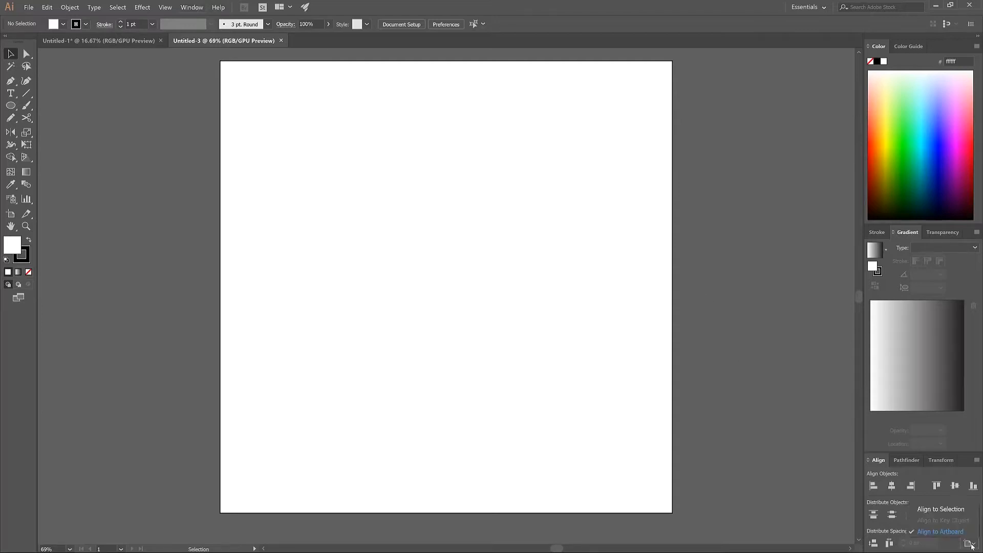
click(947, 537)
Step: Draw a perfect circle about 522 px in diameter with the Ellipse tool, slightly above the middle of the artboard
click(11, 106)
drag(11, 106, 82, 105)
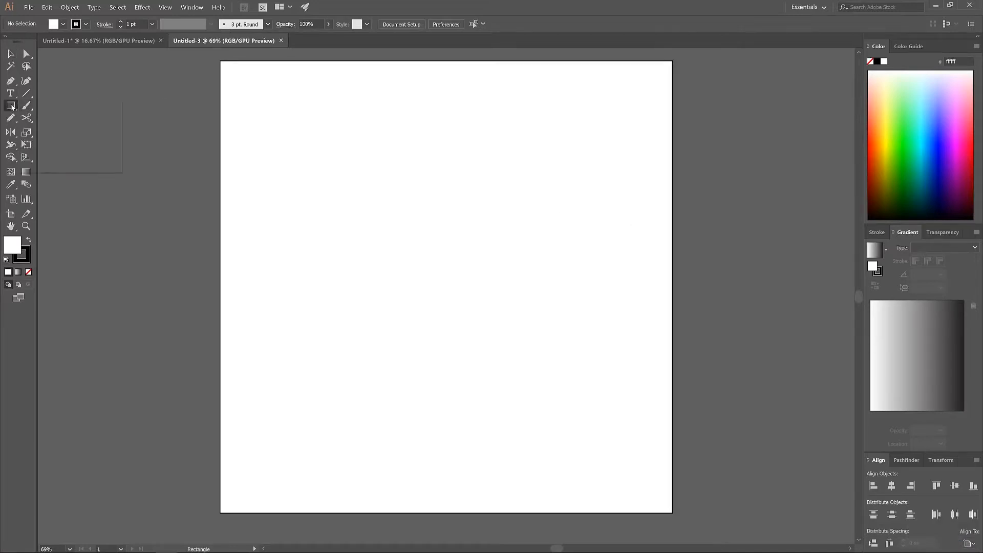
click(12, 107)
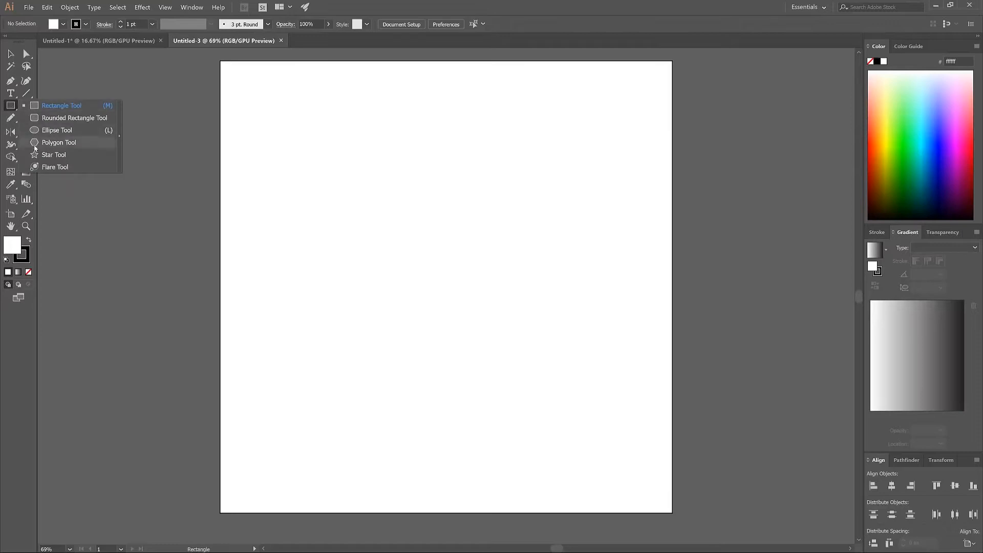
click(46, 131)
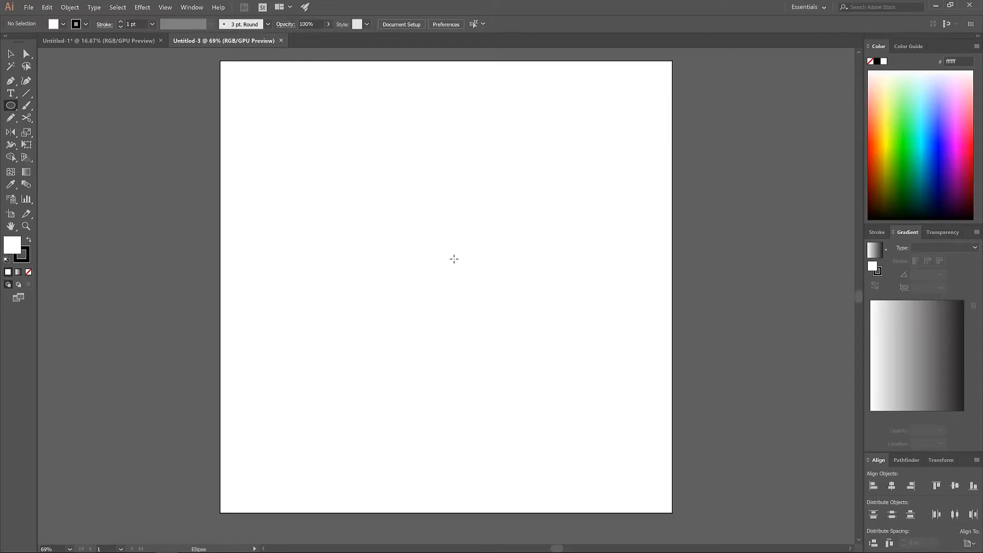
drag(436, 253, 528, 344)
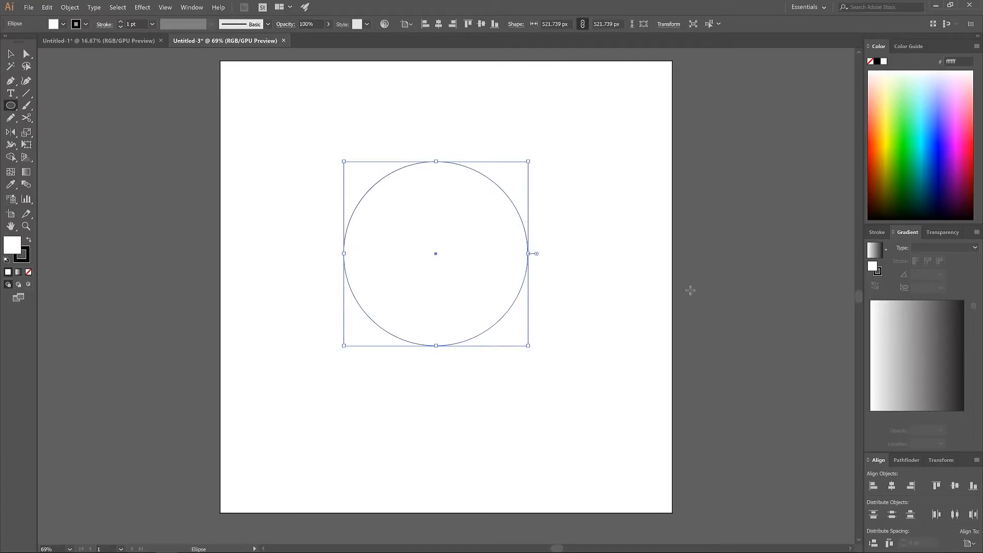
Step: Remove the circle's stroke and give it a black fill at 51% opacity
click(86, 25)
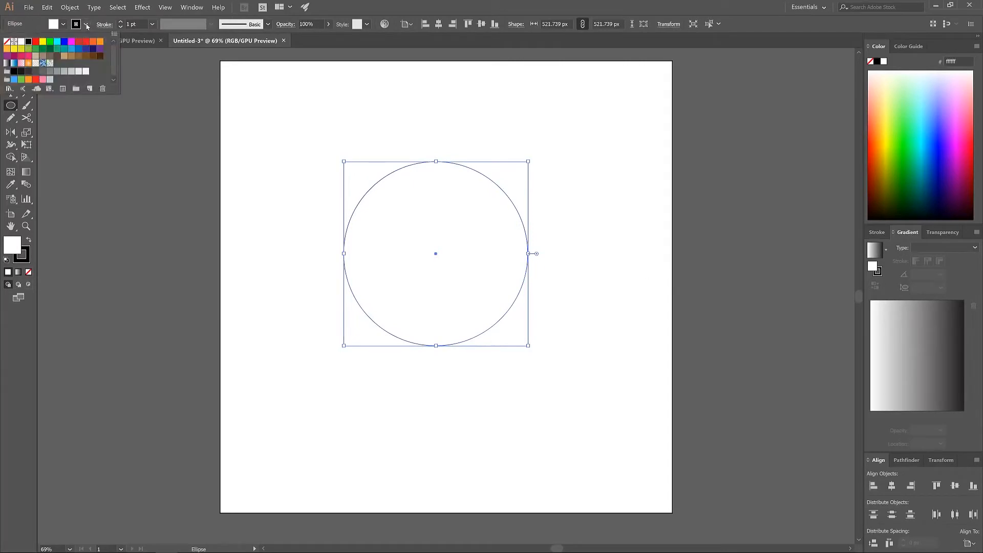
click(8, 42)
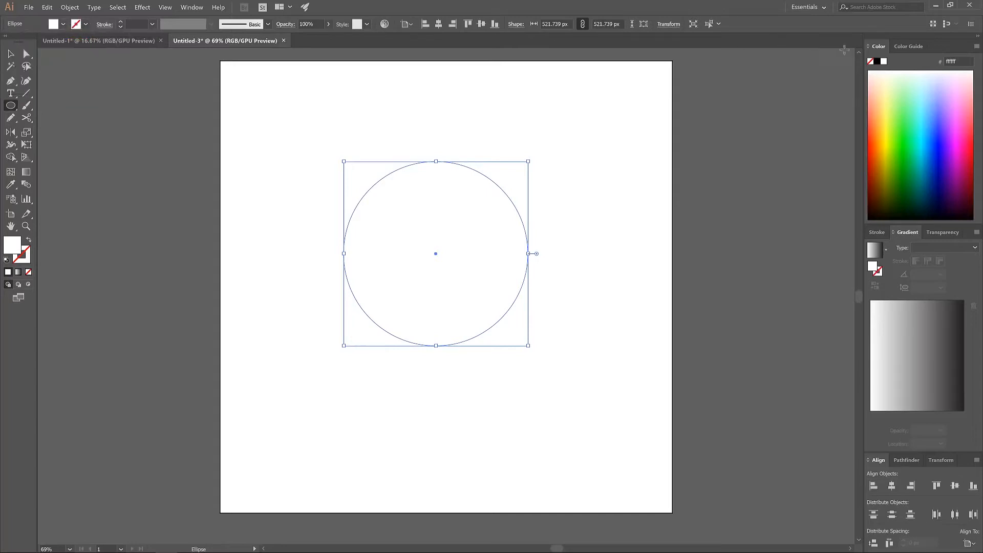
click(876, 61)
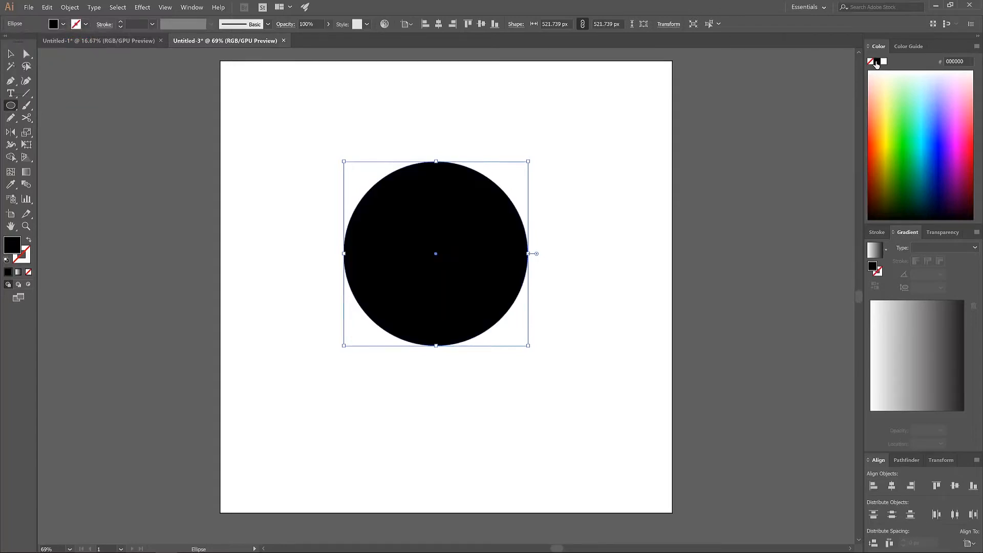
click(328, 25)
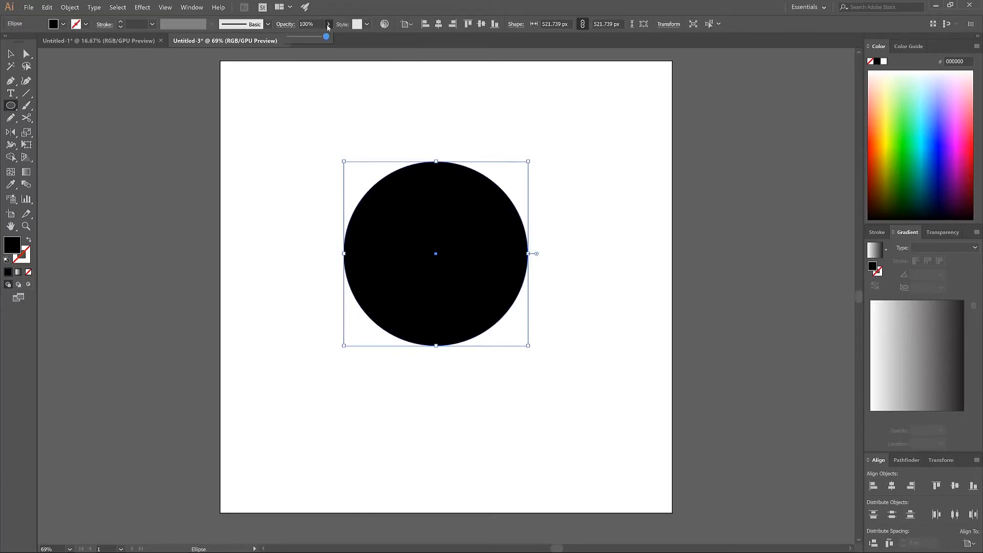
drag(326, 40, 308, 39)
click(385, 41)
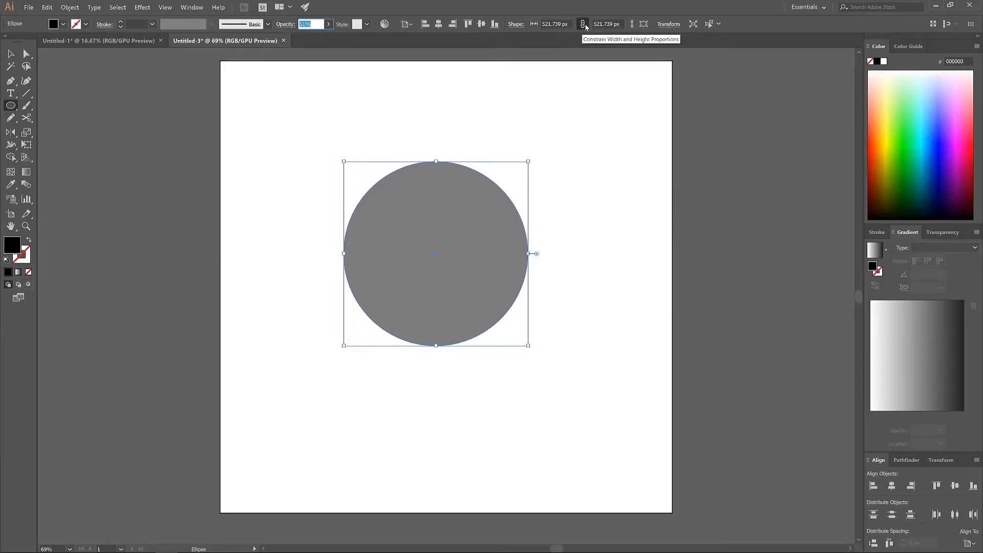
Step: Resize the circle proportionally to 300 px and centre it horizontally and vertically on the artboard
double_click(549, 24)
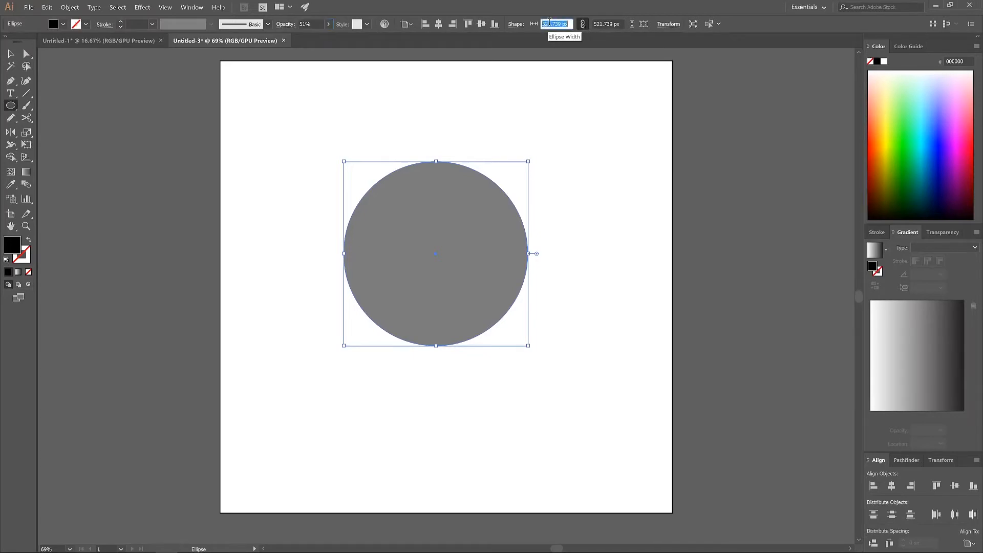
text(300)
key(Return)
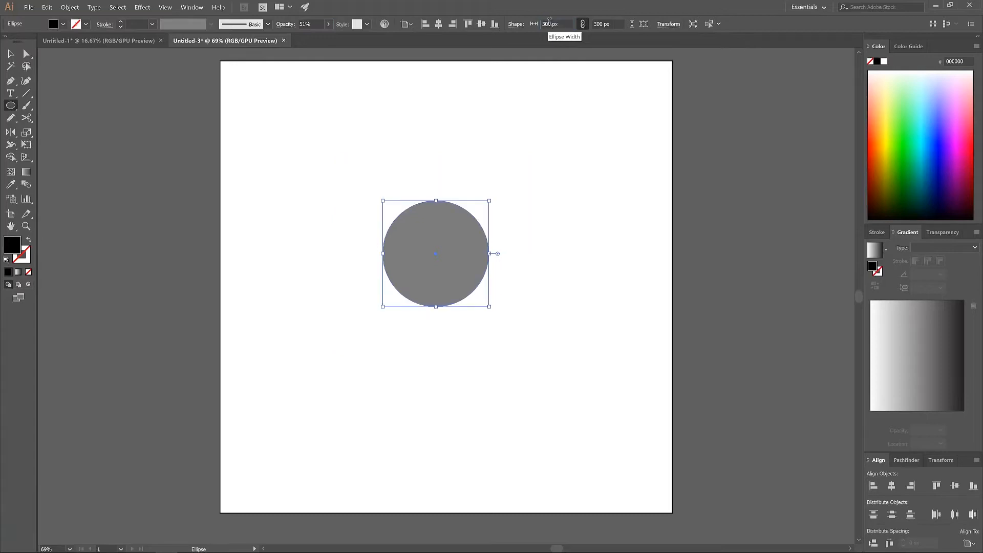
click(891, 486)
click(953, 488)
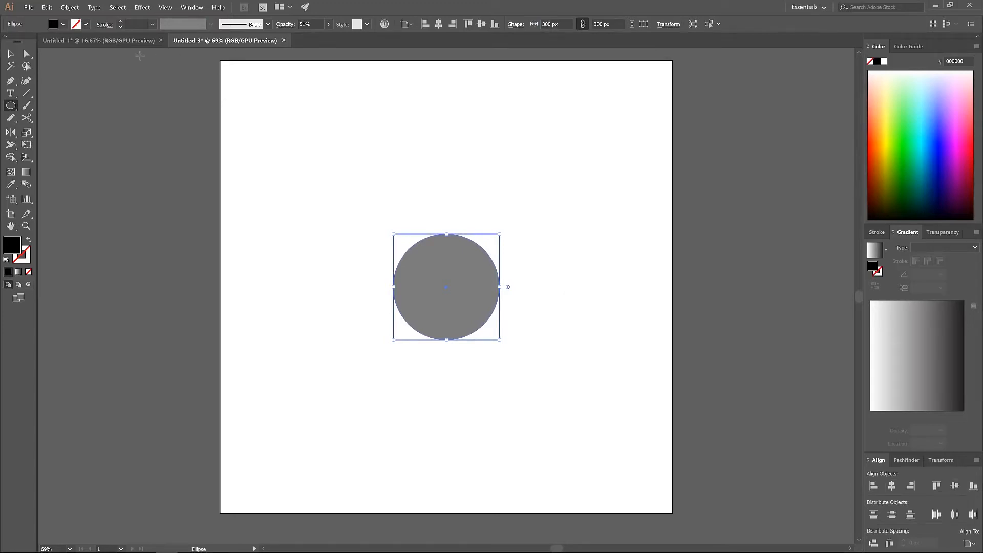
Step: Add a copy of the circle scaled proportionally to 150 px and centred on the artboard
click(11, 53)
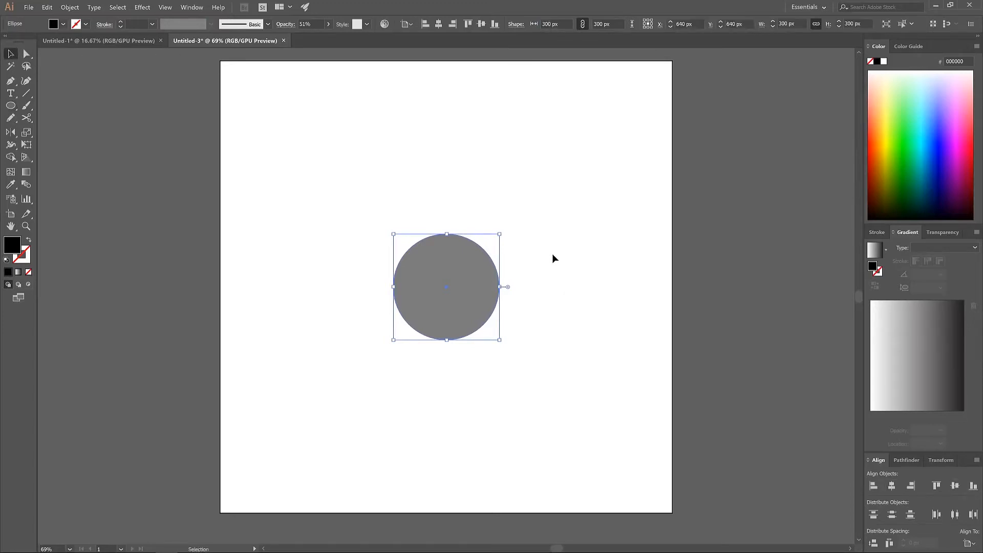
drag(430, 266, 561, 294)
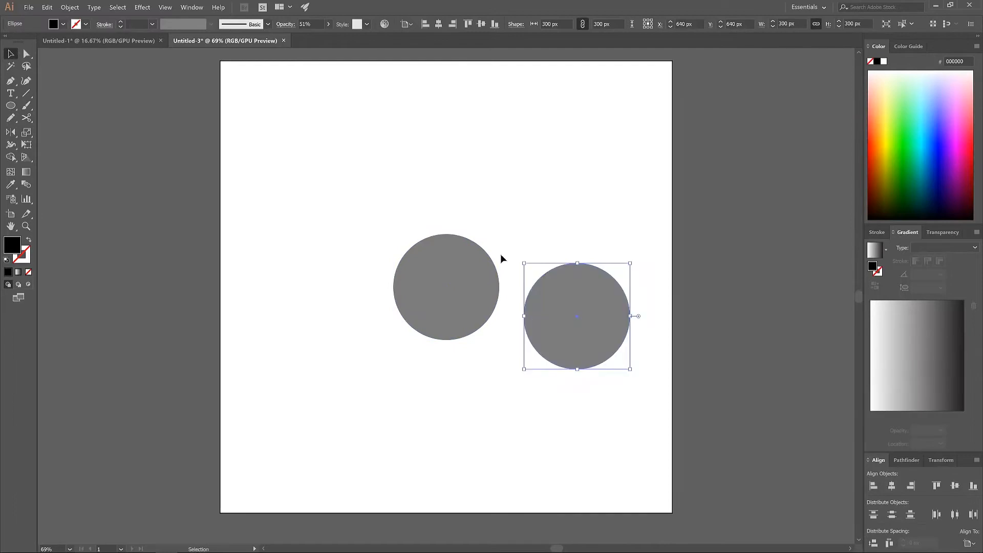
click(791, 23)
text(1)
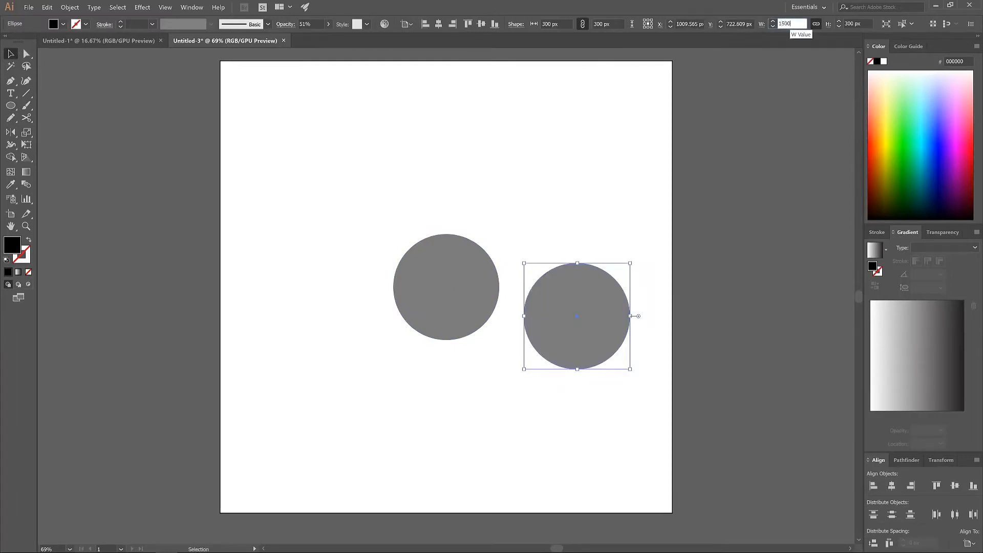
text(50)
key(Return)
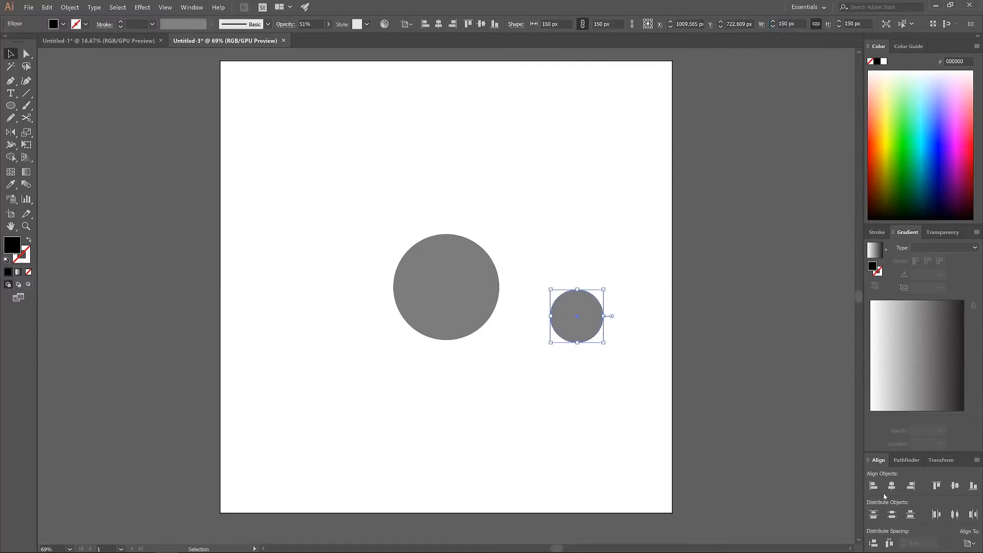
click(892, 486)
click(954, 486)
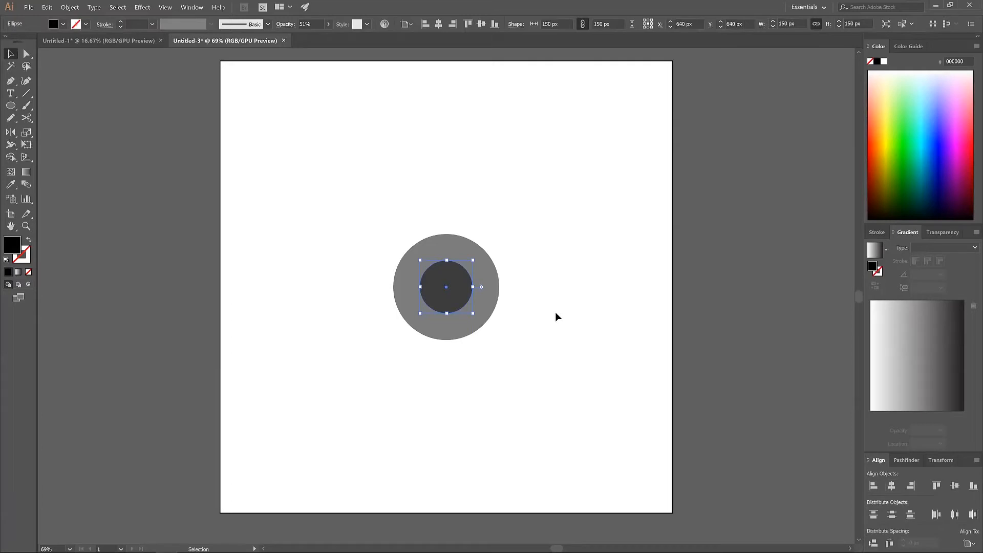
Step: Add a centred copy of the 150 px circle and enlarge it upward to 225 px, reaching the large circle's top edge
drag(445, 279, 582, 321)
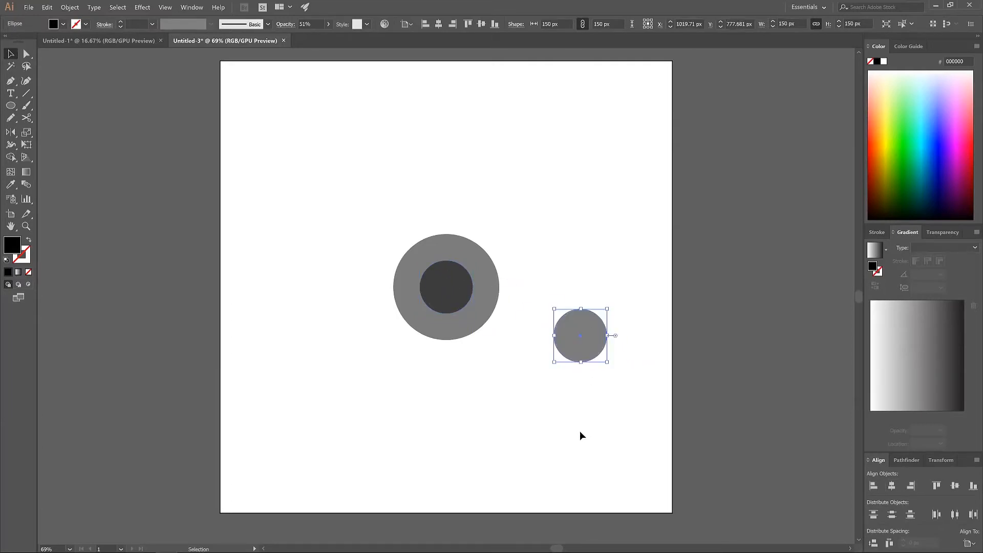
click(892, 485)
click(954, 485)
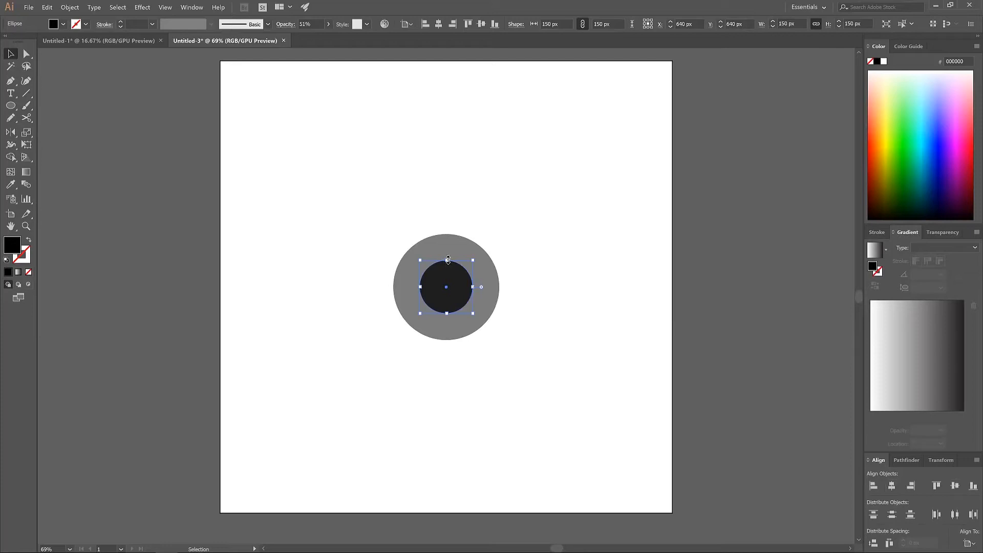
drag(448, 259, 446, 234)
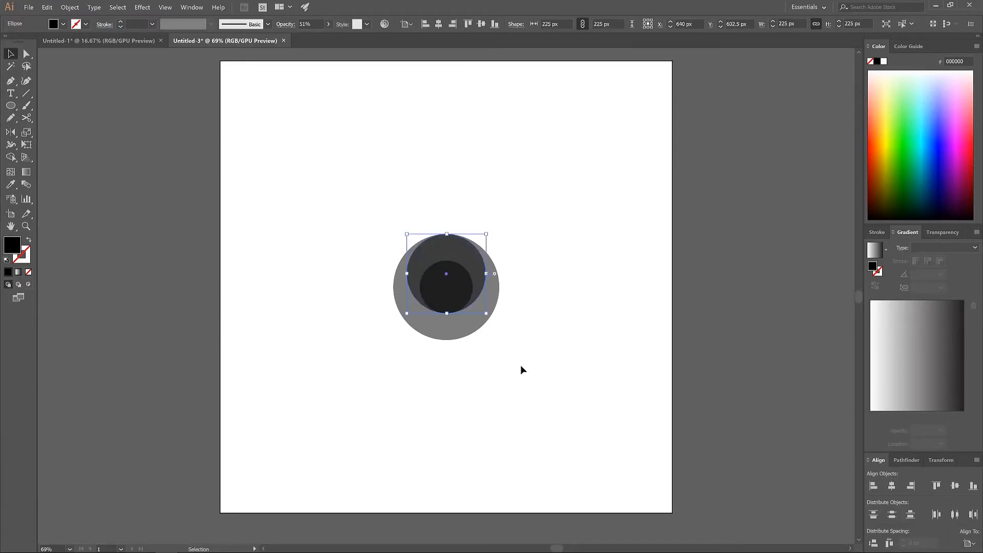
Step: Cut the innermost circle area out of all three circles with the Shape Builder tool, and deselect the result
drag(551, 378, 350, 186)
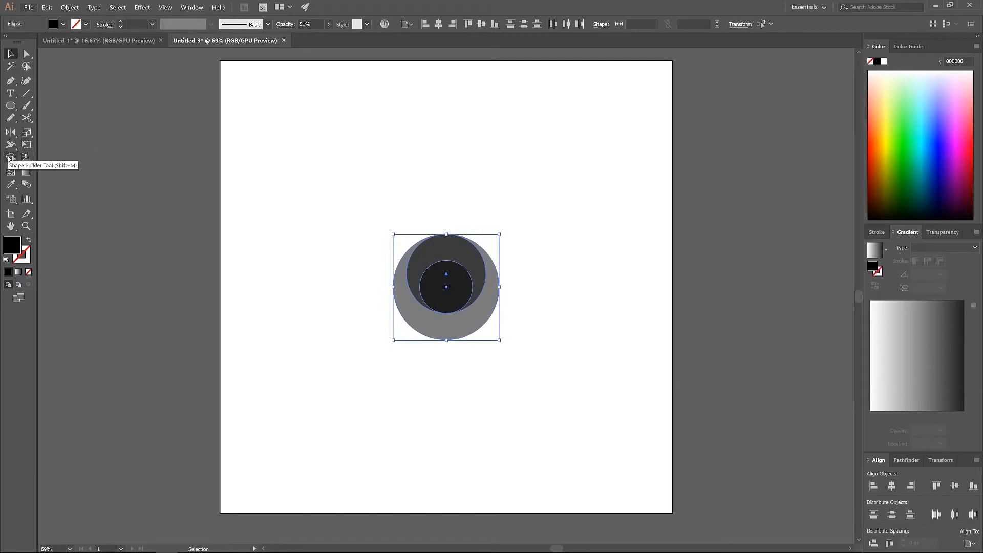
click(10, 157)
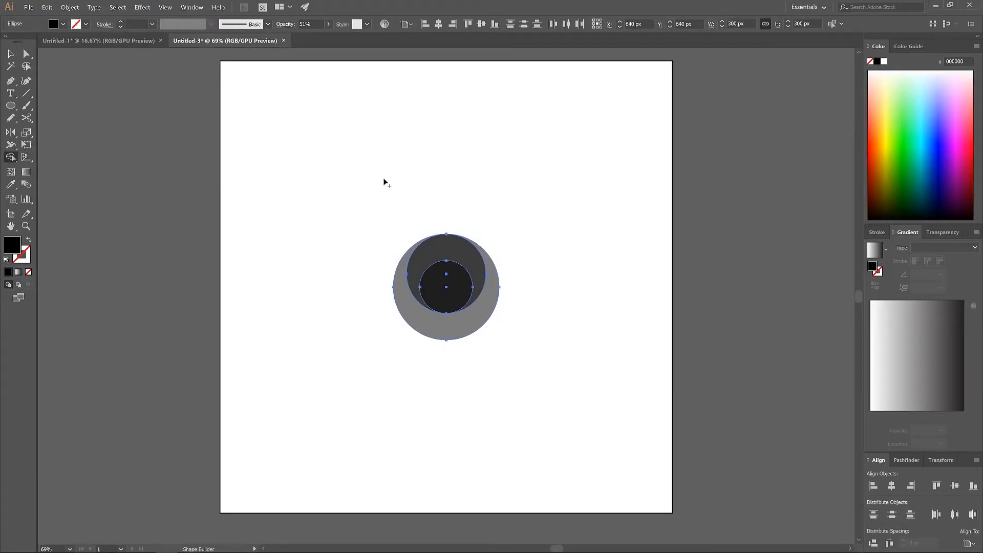
alt+click(435, 289)
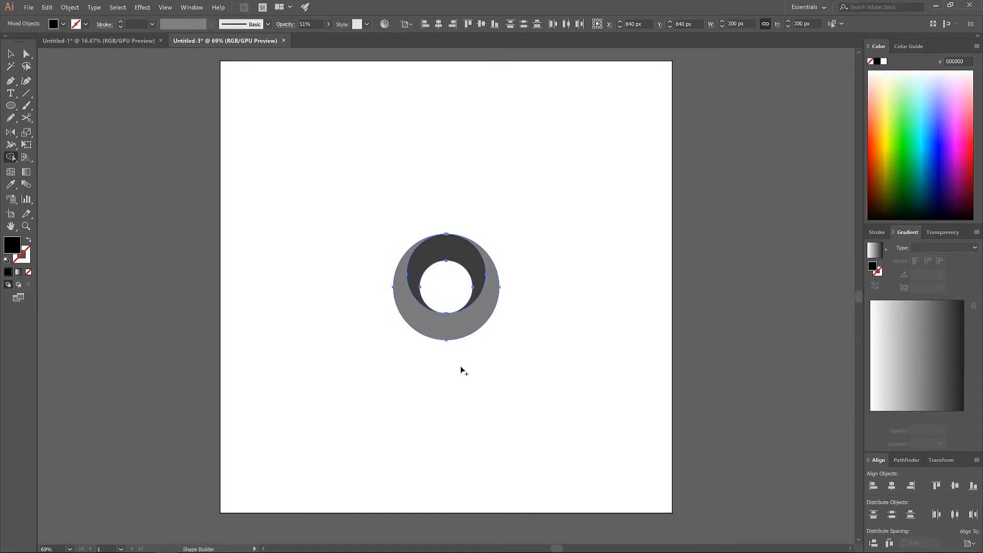
click(10, 53)
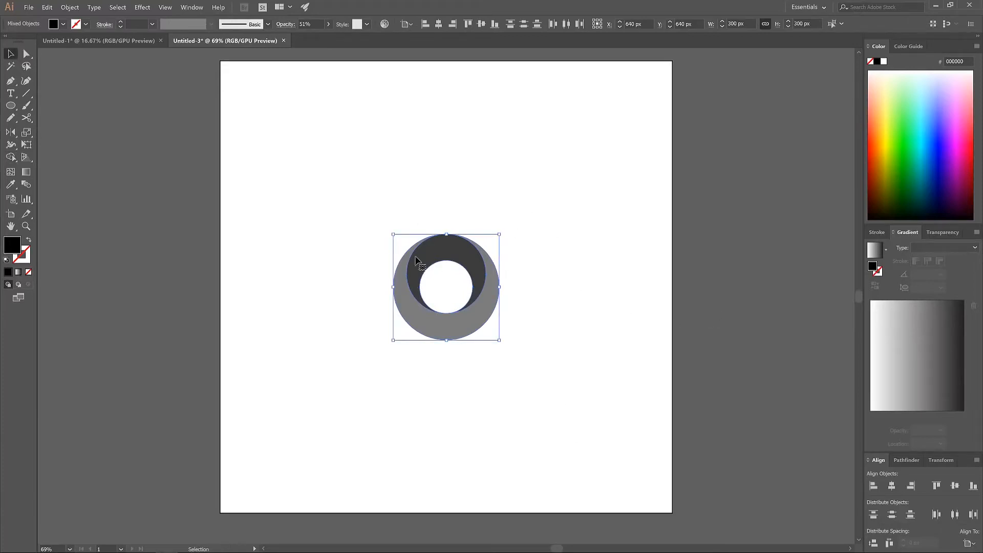
click(548, 267)
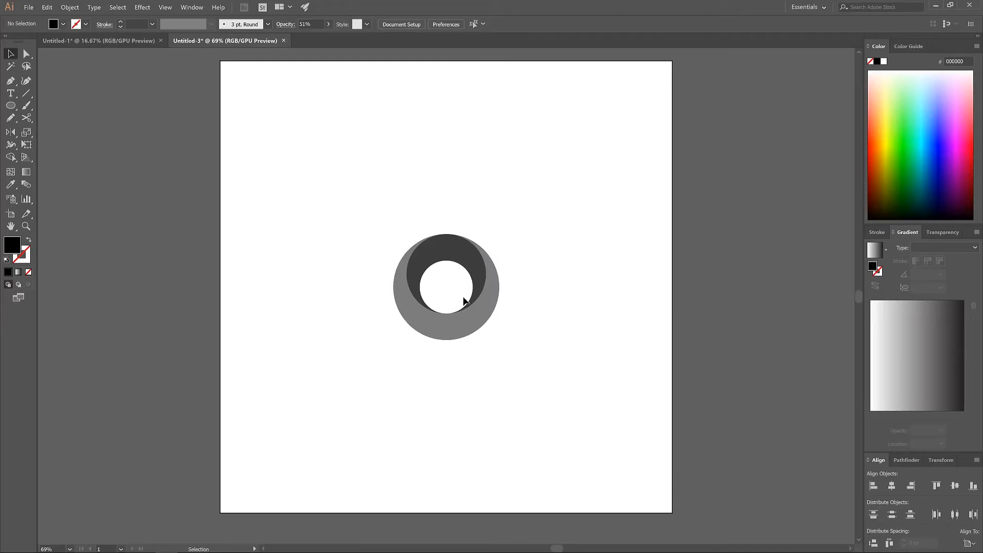
Step: Draw an upright rectangle about 132 by 464 px beside the ring shapes and set its opacity to 51%
click(13, 106)
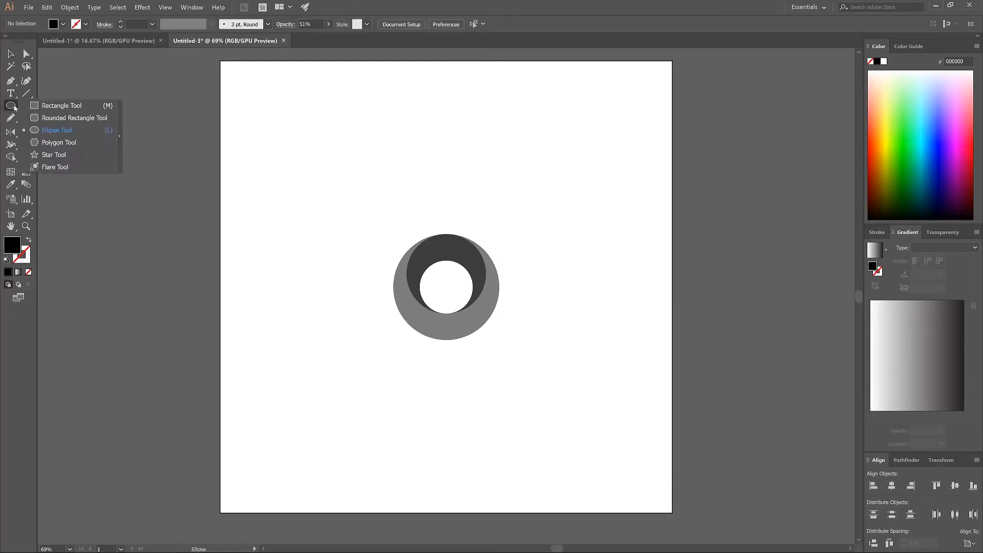
click(46, 109)
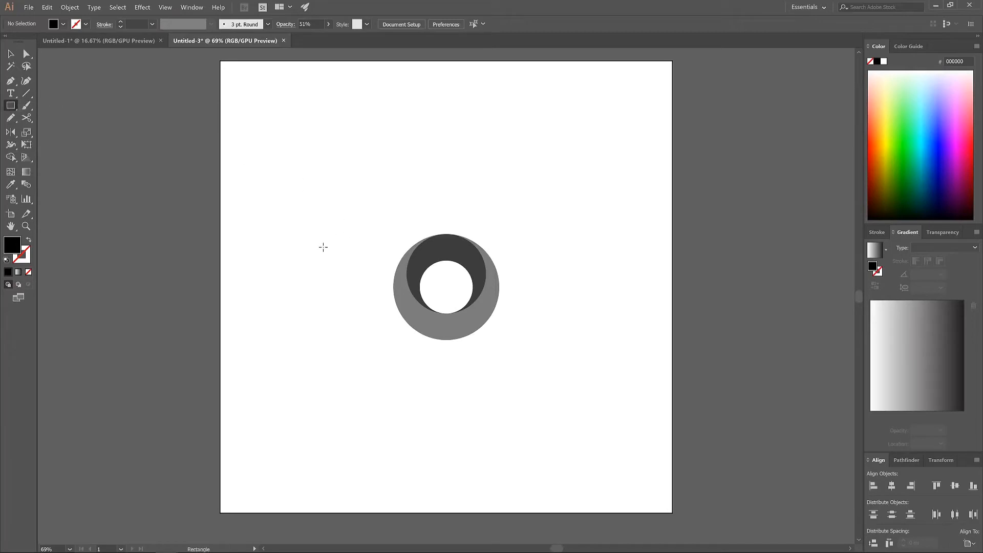
drag(331, 254, 379, 419)
click(328, 24)
drag(326, 37, 308, 36)
click(390, 45)
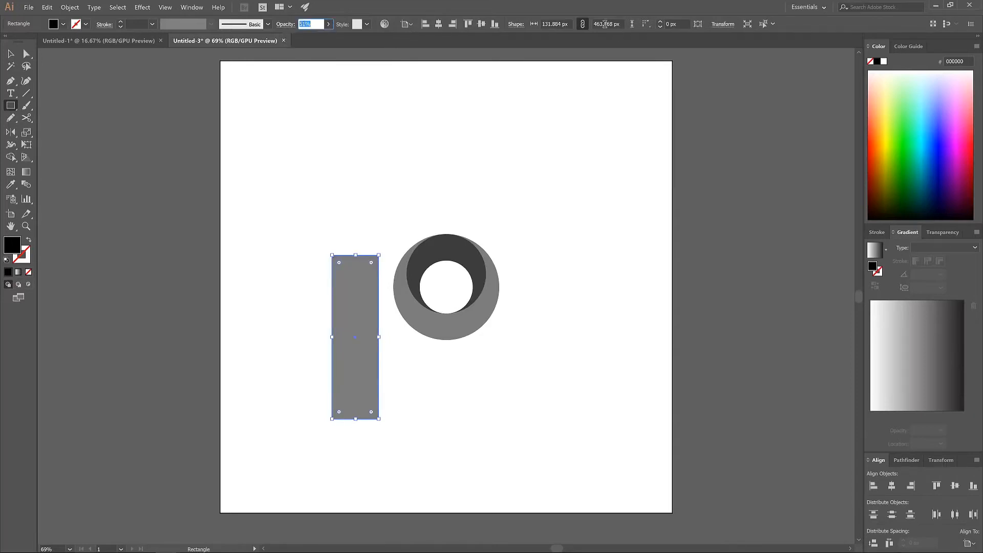
Step: Set the rectangle's width to 150 px with proportions constrained, and fully round its corners to a 75 px radius
click(553, 24)
text(150)
key(Return)
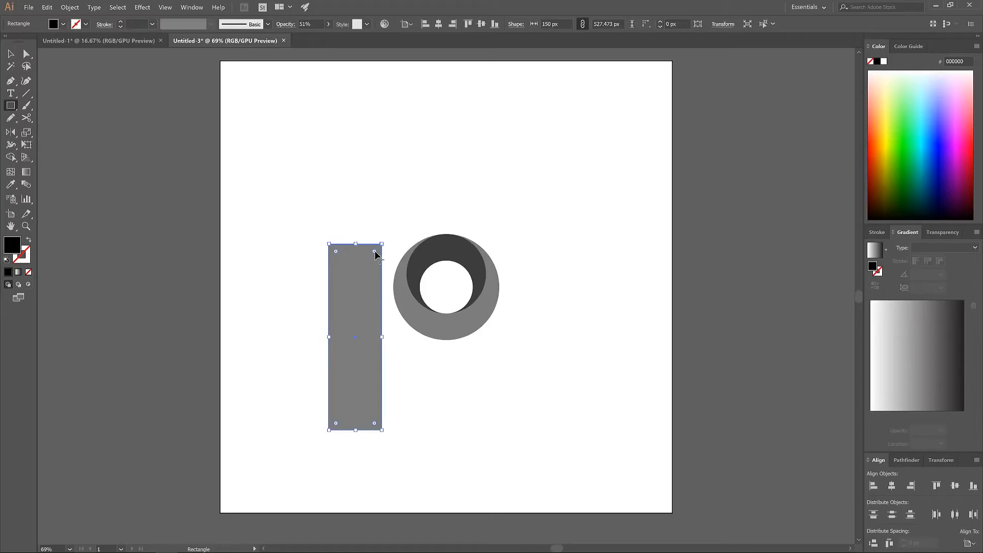
drag(374, 251, 352, 273)
drag(353, 272, 353, 271)
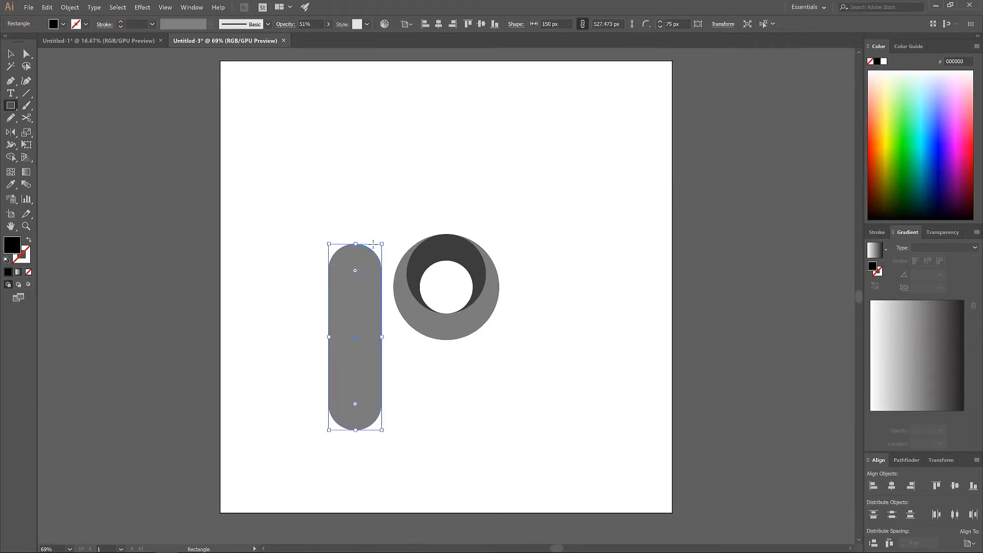
Step: Move the rounded bar over the ring so its upper side anchor meets the inner circle's nearest edge, and deselect it
click(11, 54)
key(ctrl)
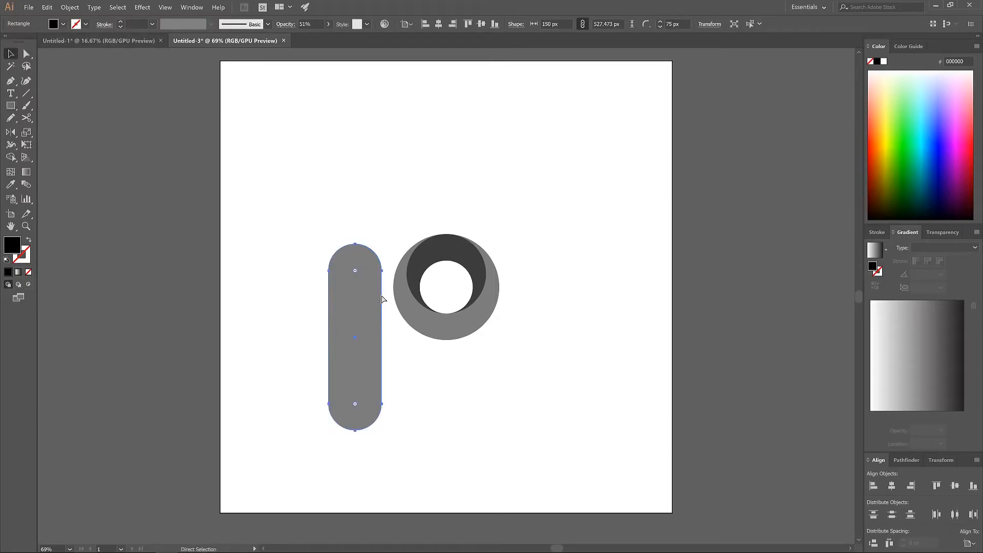
drag(383, 272, 419, 290)
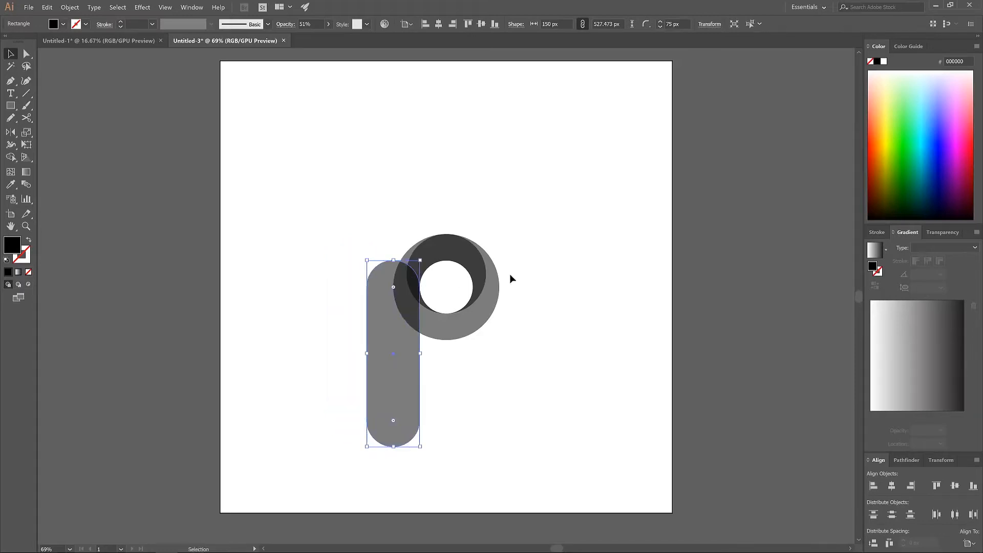
click(526, 138)
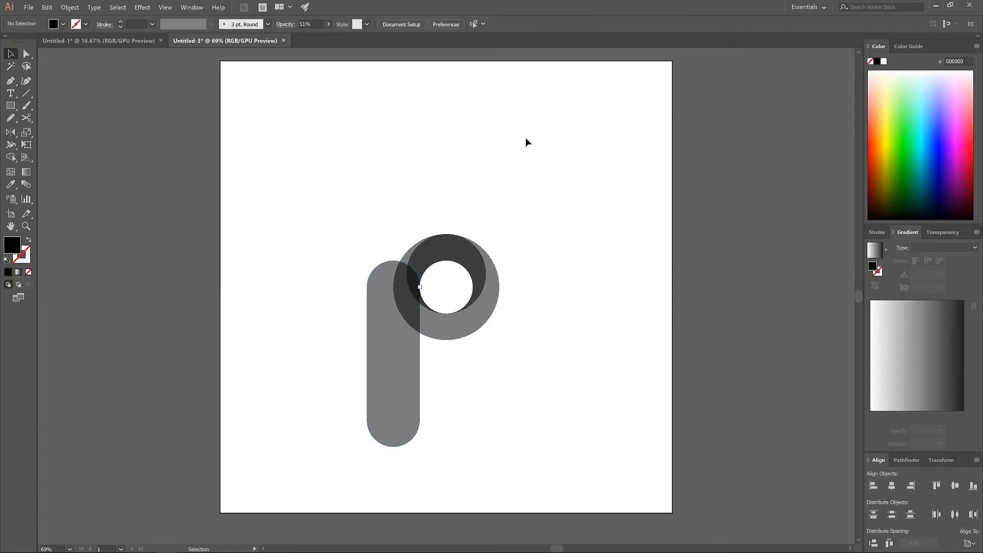
Step: Draw a closed Pen shape covering the bar's outer half, with a straight edge along its vertical centre line, from above its top to below its bottom
click(11, 81)
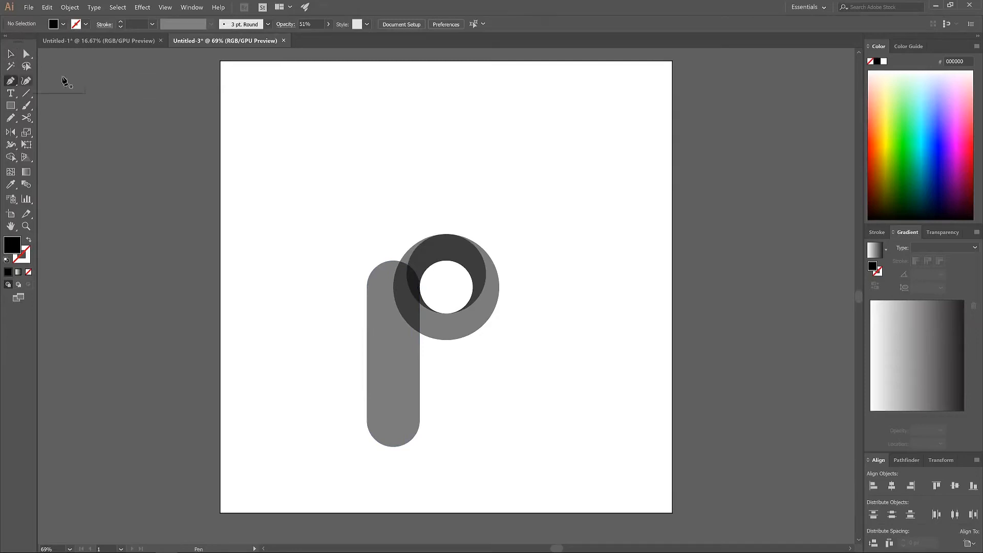
click(393, 261)
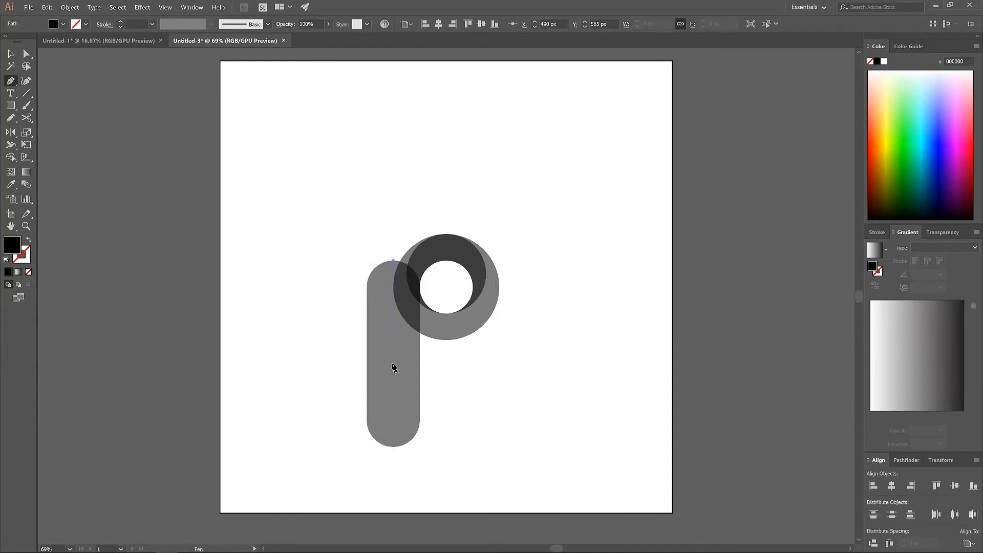
click(393, 471)
drag(392, 475, 373, 467)
drag(307, 326, 338, 227)
click(383, 222)
click(390, 233)
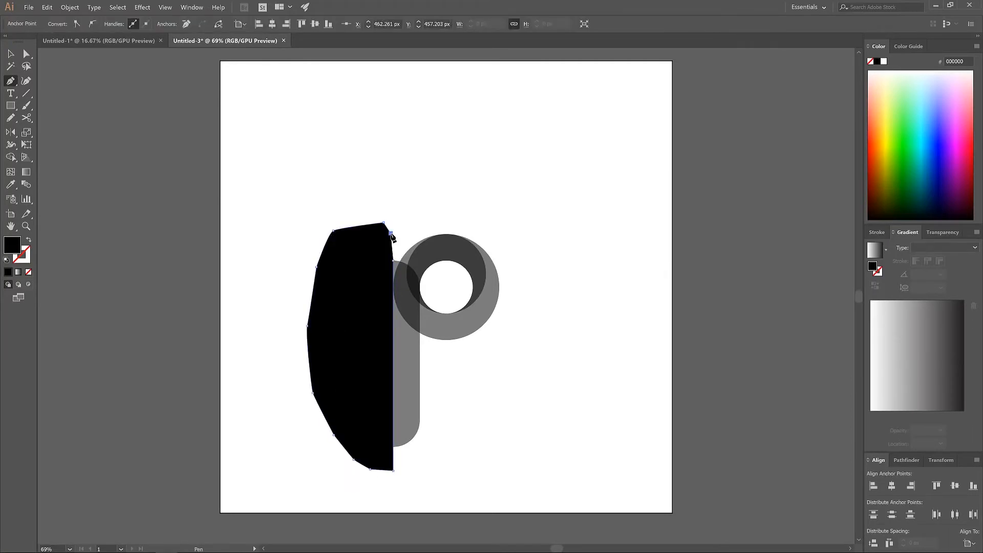
click(393, 262)
Step: Cut the black Pen shape out of the rounded bar with Pathfinder Minus Front
click(11, 53)
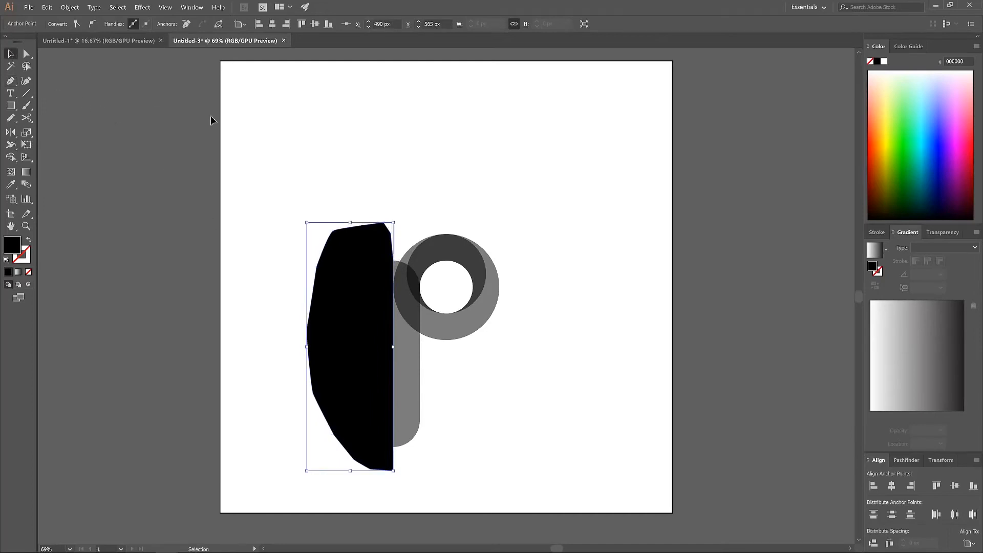
shift+click(413, 388)
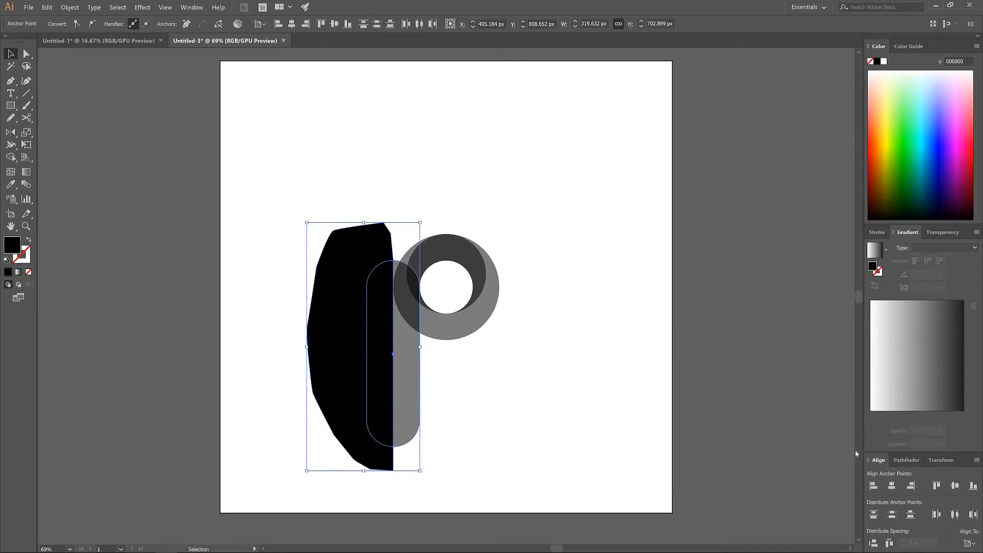
click(905, 460)
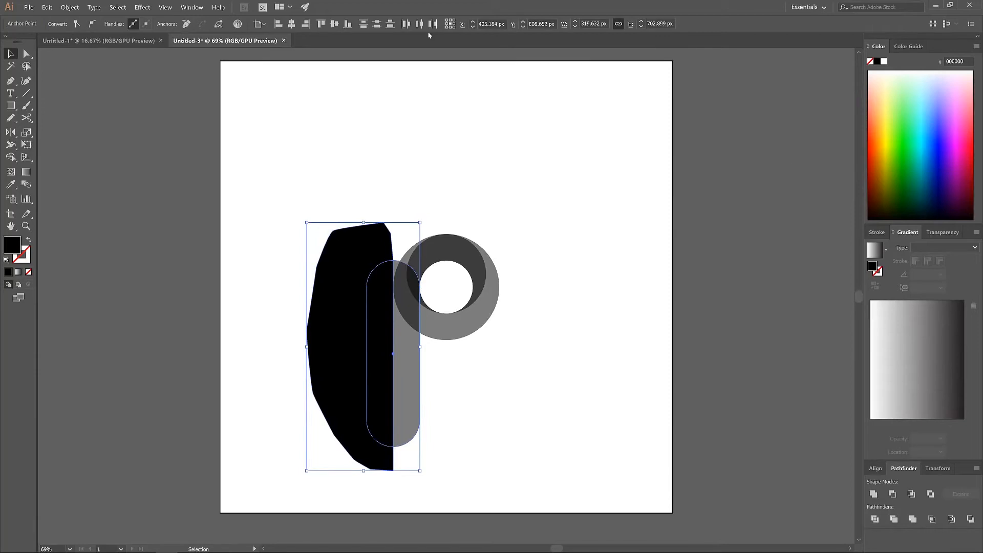
click(192, 7)
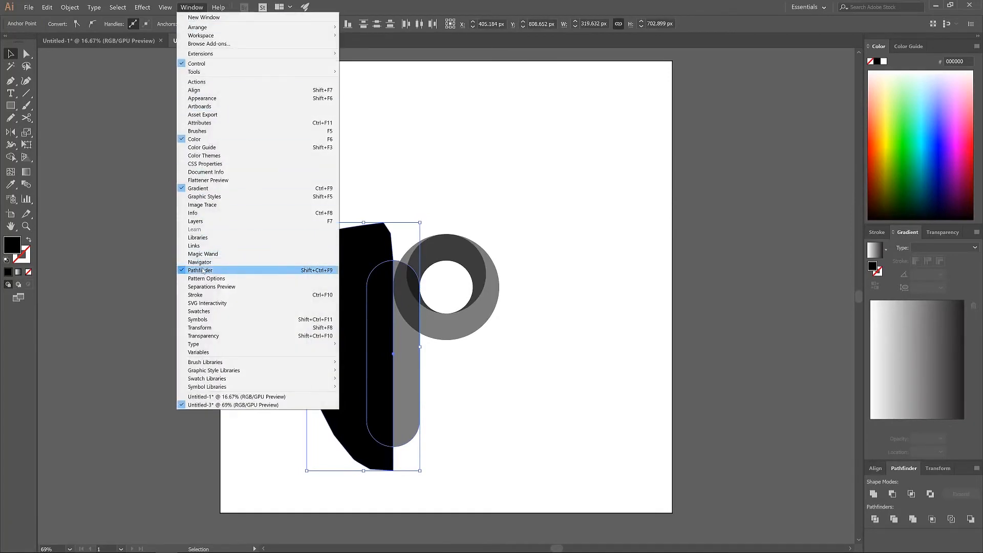
click(190, 8)
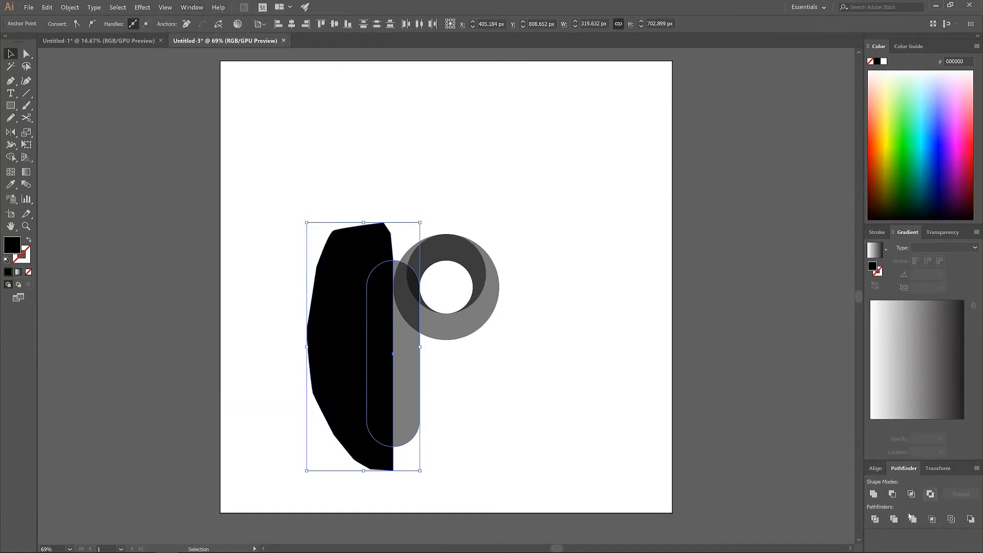
click(891, 494)
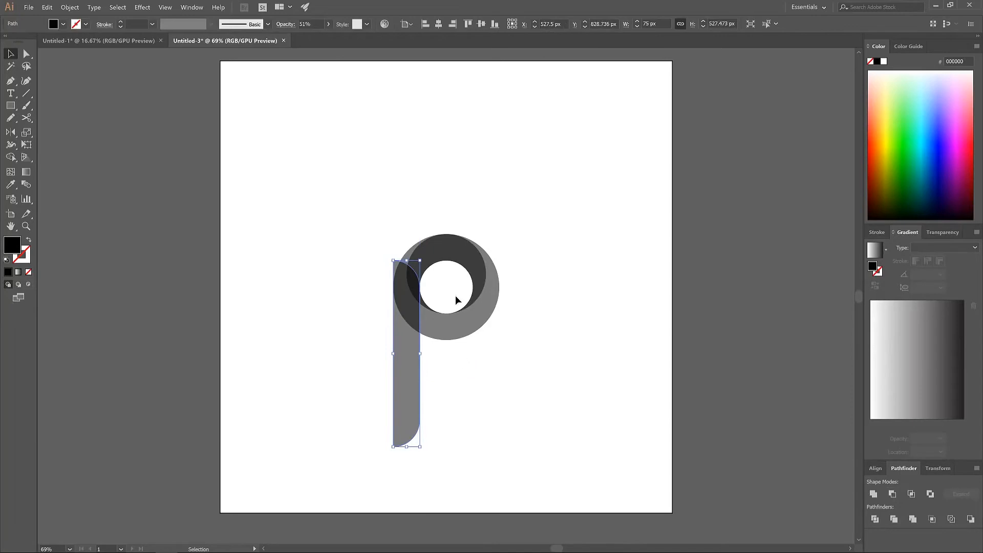
Step: Shorten the half bar to about 325 px high by moving its lower anchor points straight up
click(24, 56)
drag(454, 459, 346, 405)
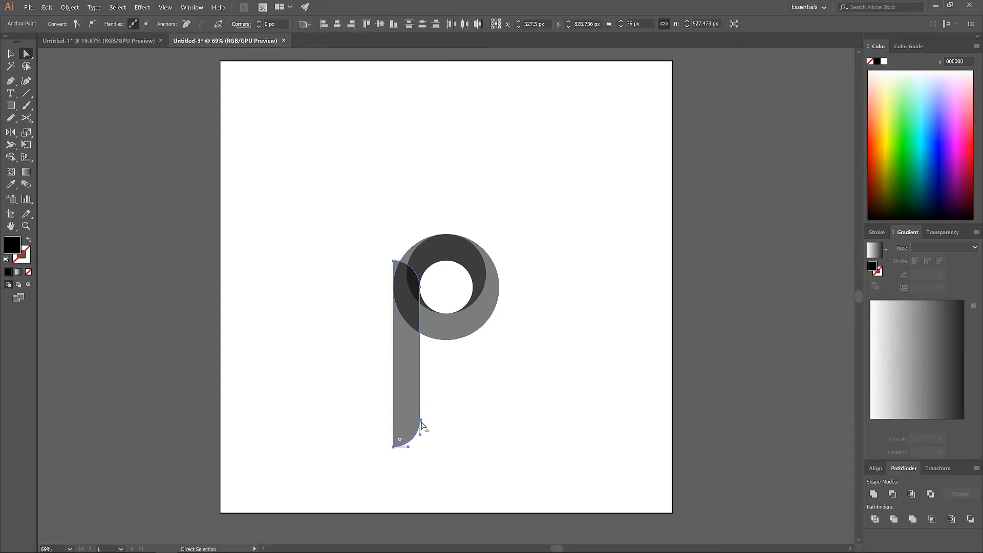
drag(421, 421, 419, 348)
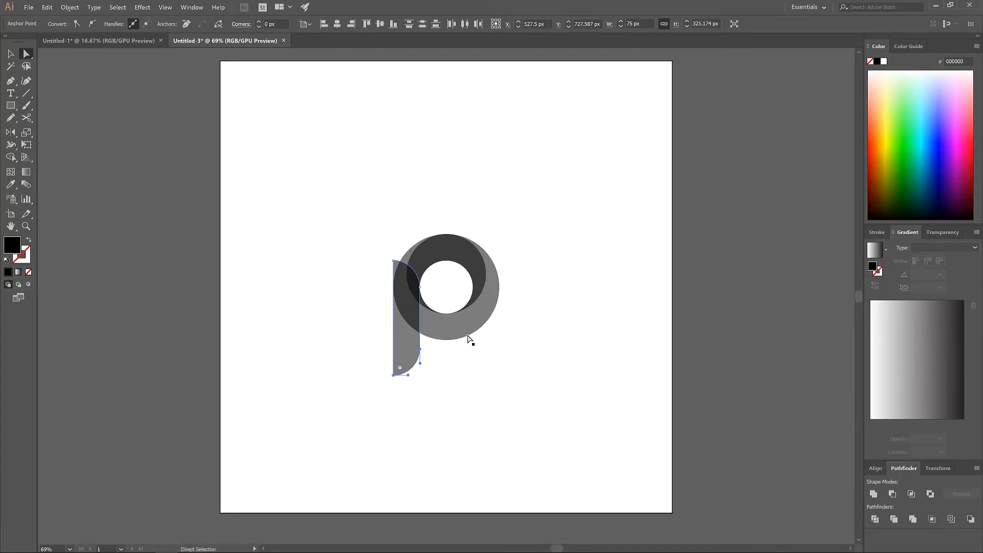
Step: With Shape Builder, remove the bar's corner outside the ring, then merge the regions into a P stem with bowl and a separate lower ring piece
click(10, 54)
drag(559, 401, 335, 208)
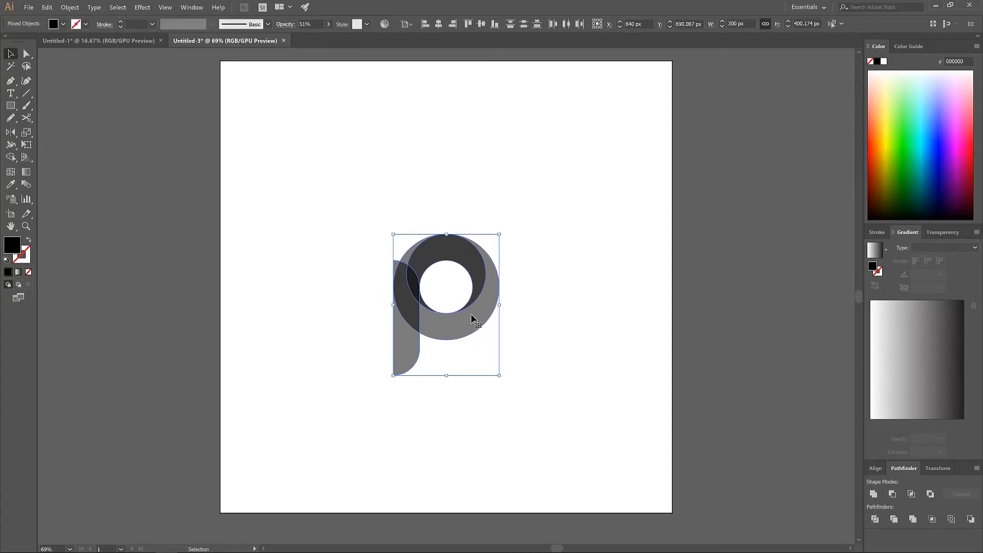
scroll(460, 336, up, 1)
scroll(460, 338, up, 1)
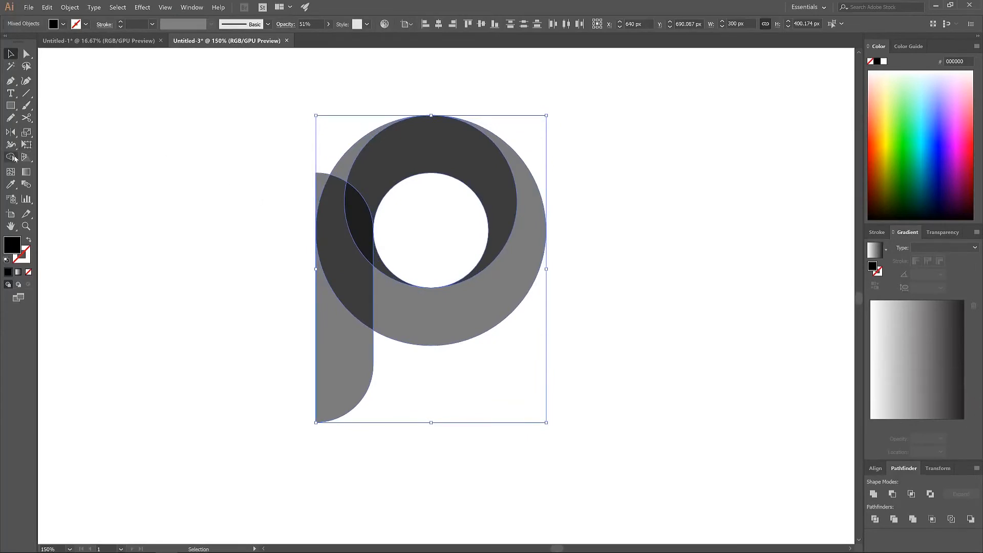
click(10, 156)
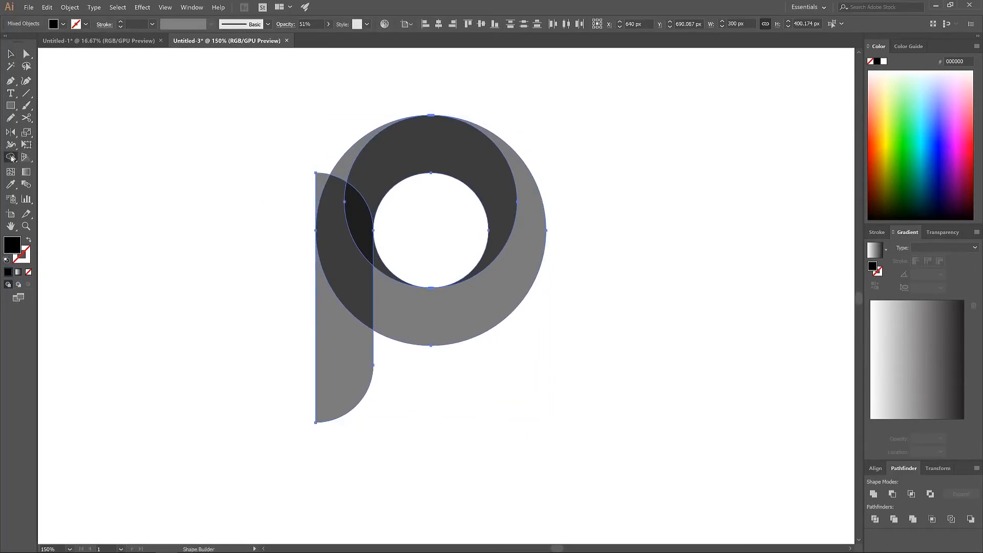
alt+click(322, 181)
mouse_move(350, 374)
mouse_down()
mouse_move(357, 226)
mouse_move(346, 187)
mouse_move(374, 158)
mouse_move(359, 171)
mouse_up()
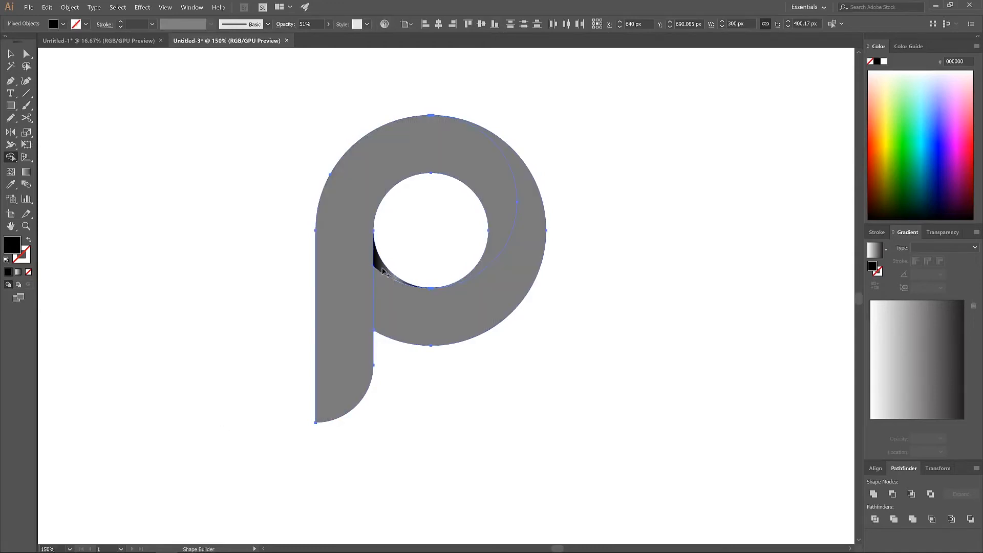
click(394, 298)
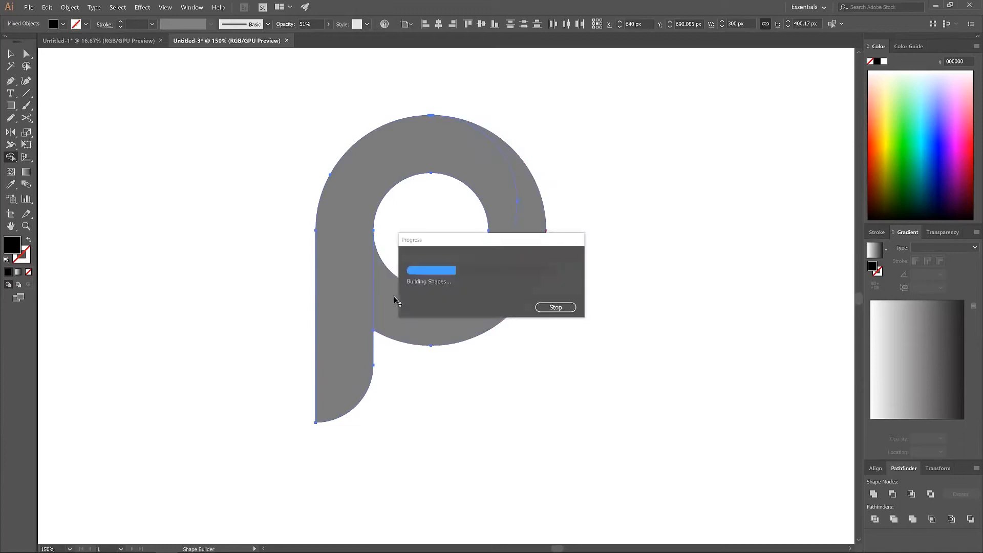
click(907, 148)
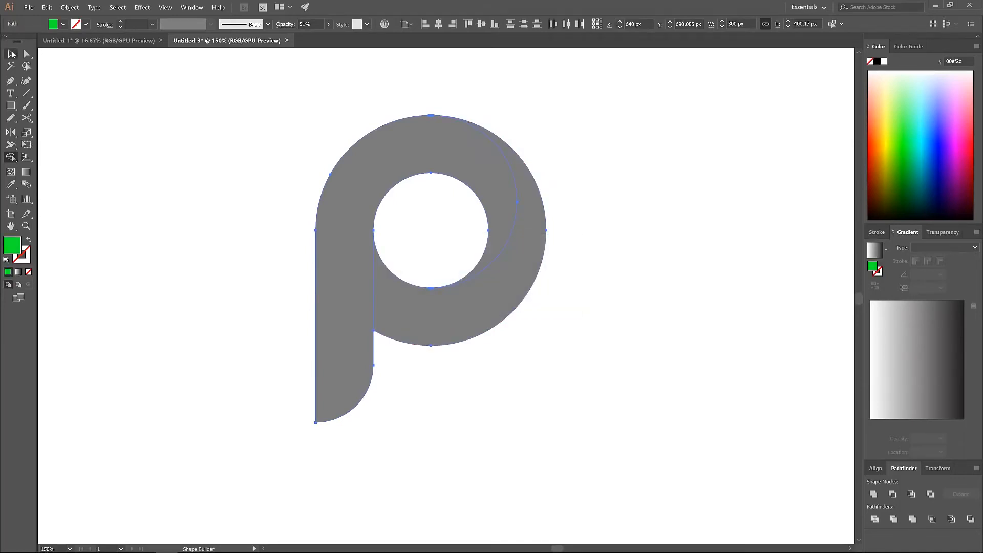
click(12, 54)
click(902, 136)
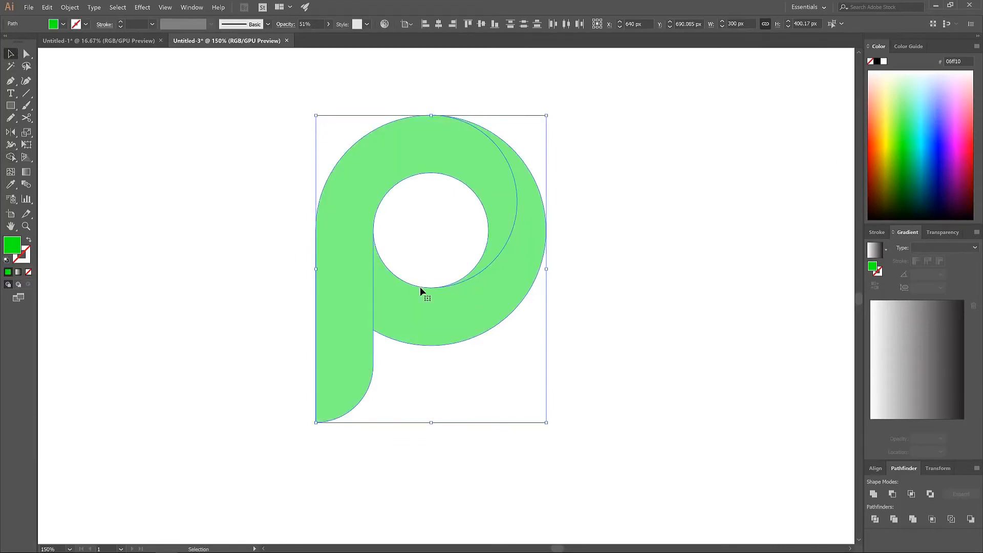
key(ctrl+z)
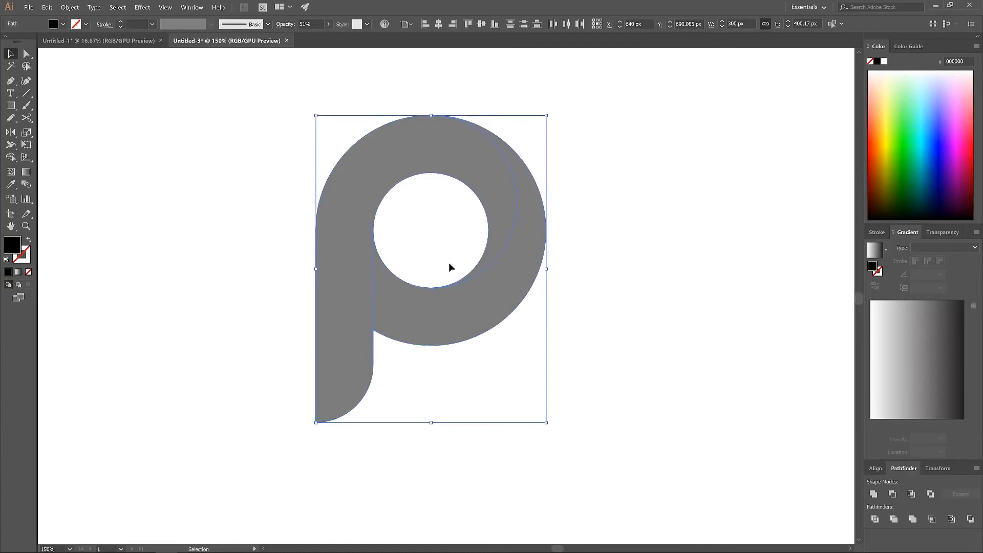
Step: Fill only the outer lower ring piece with bright green, and deselect it
click(685, 200)
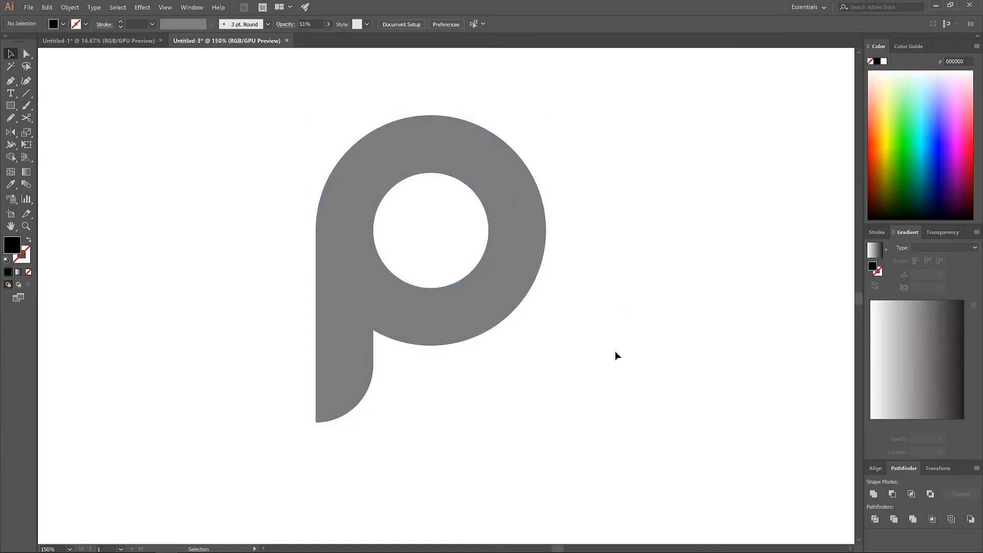
click(532, 239)
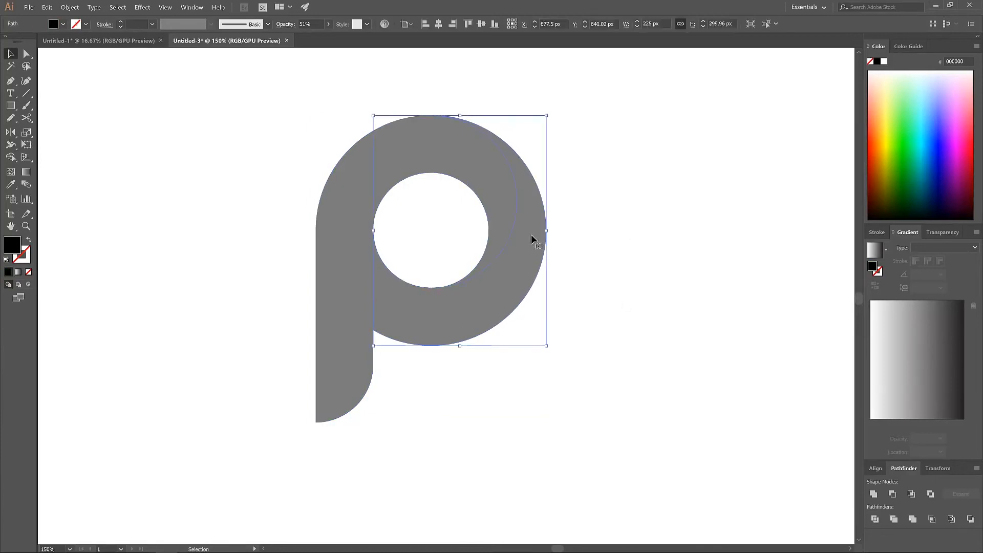
click(902, 143)
click(646, 265)
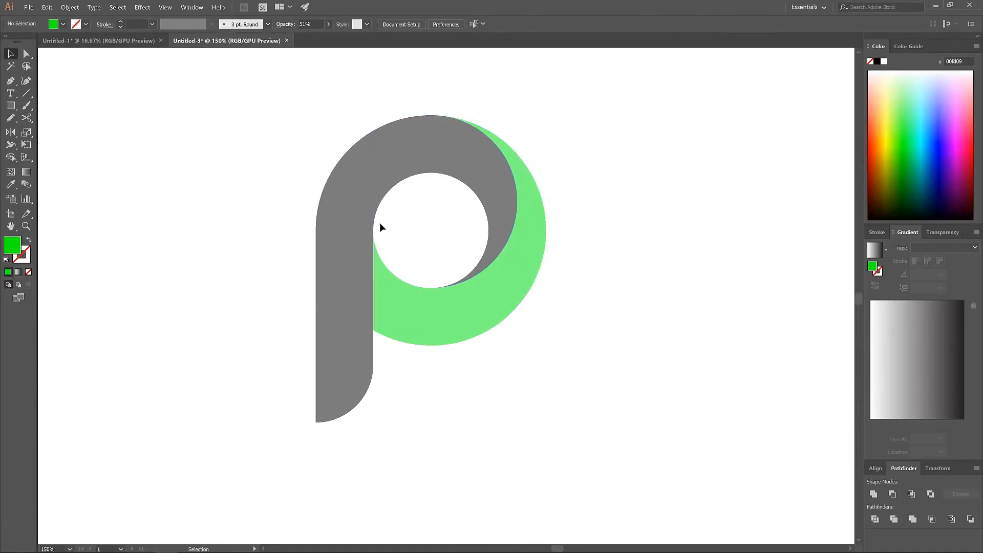
drag(499, 299, 616, 349)
drag(500, 212, 444, 143)
click(580, 282)
key(ctrl+z)
key(ctrl+z)
click(515, 397)
Step: Raise the opacity of both P pieces to 100%, and deselect them
scroll(505, 391, down, 1)
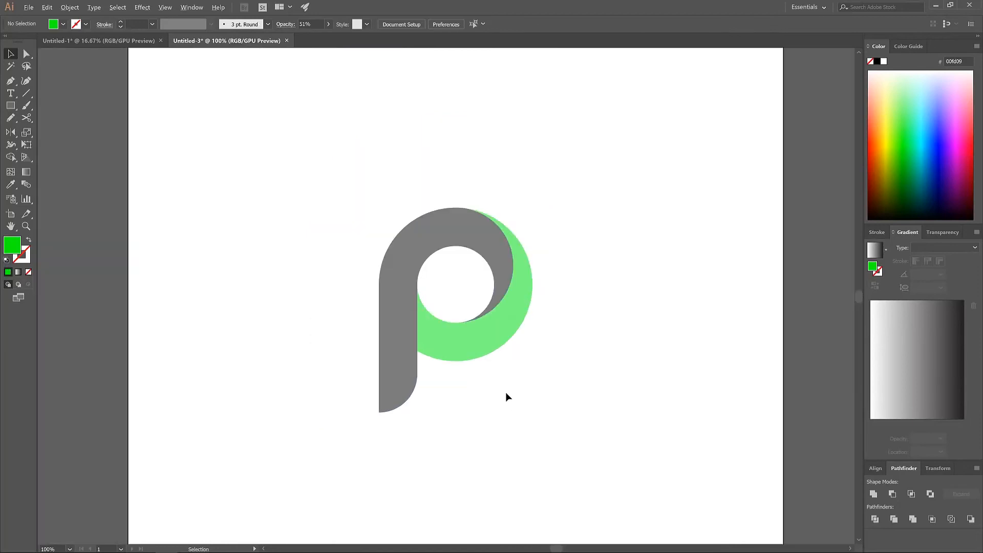
drag(616, 448, 259, 151)
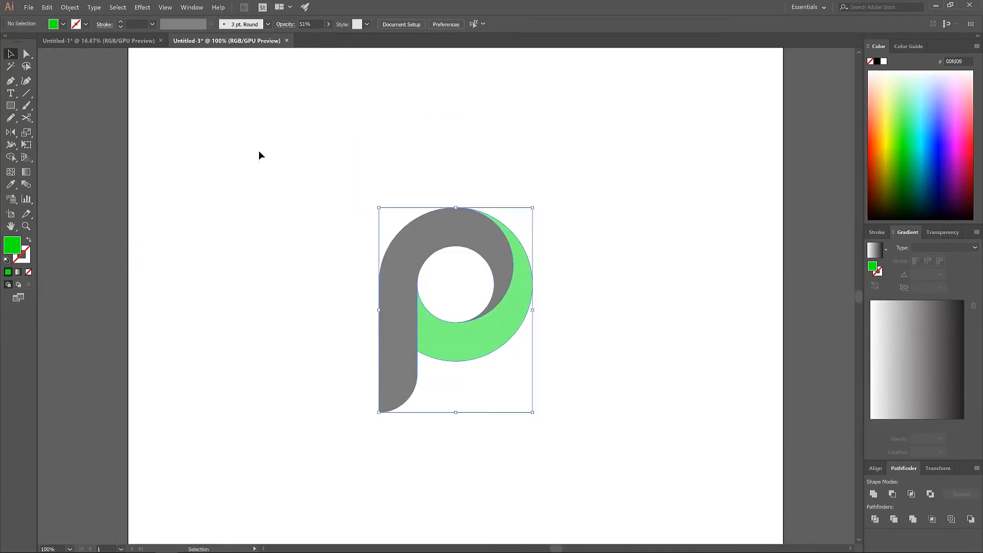
click(328, 24)
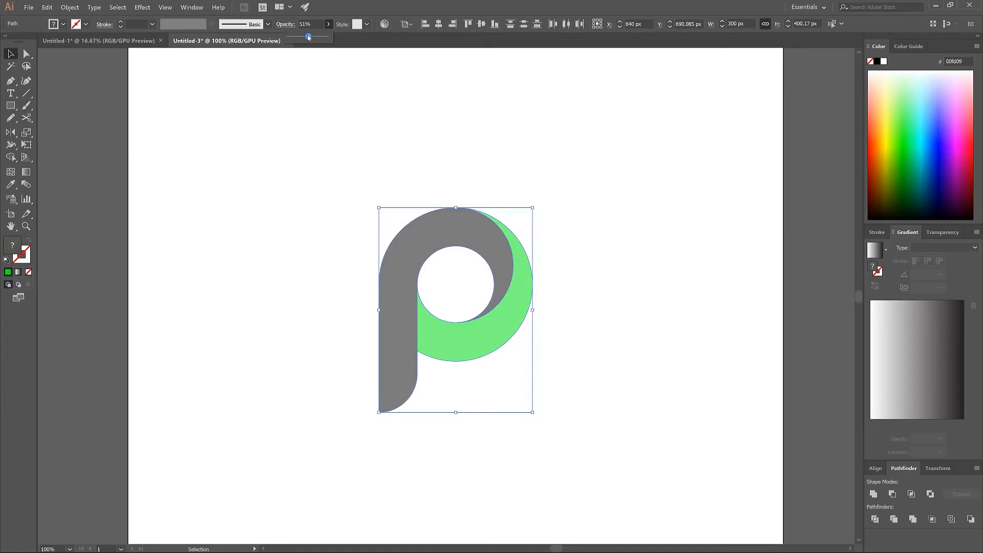
drag(308, 37, 326, 37)
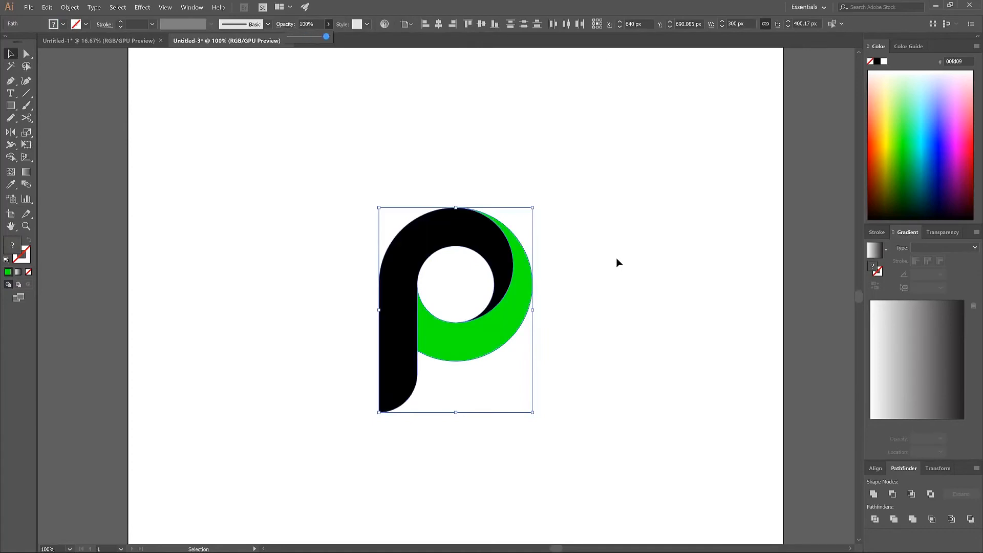
click(639, 143)
click(639, 142)
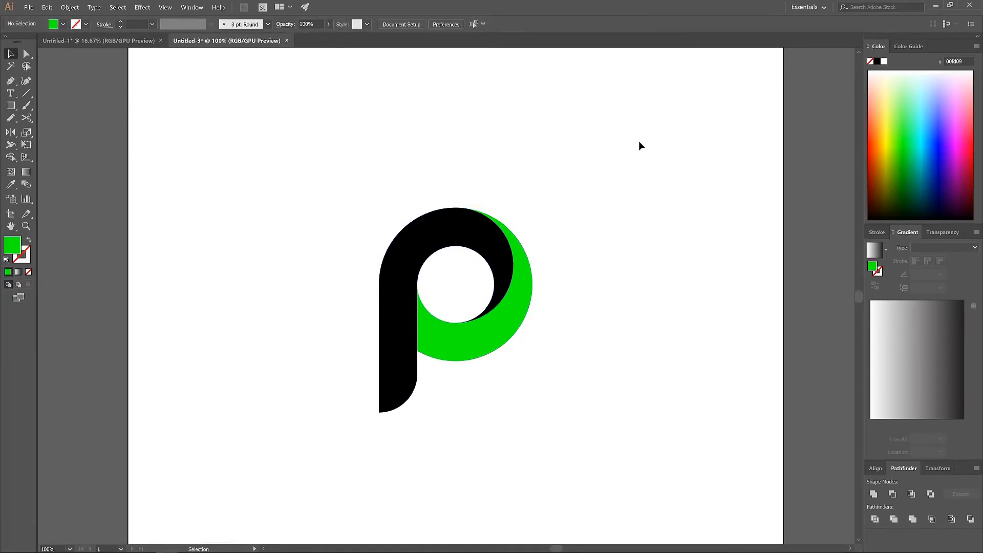
Step: Apply a linear gradient fill to the black stem and bowl piece
click(437, 228)
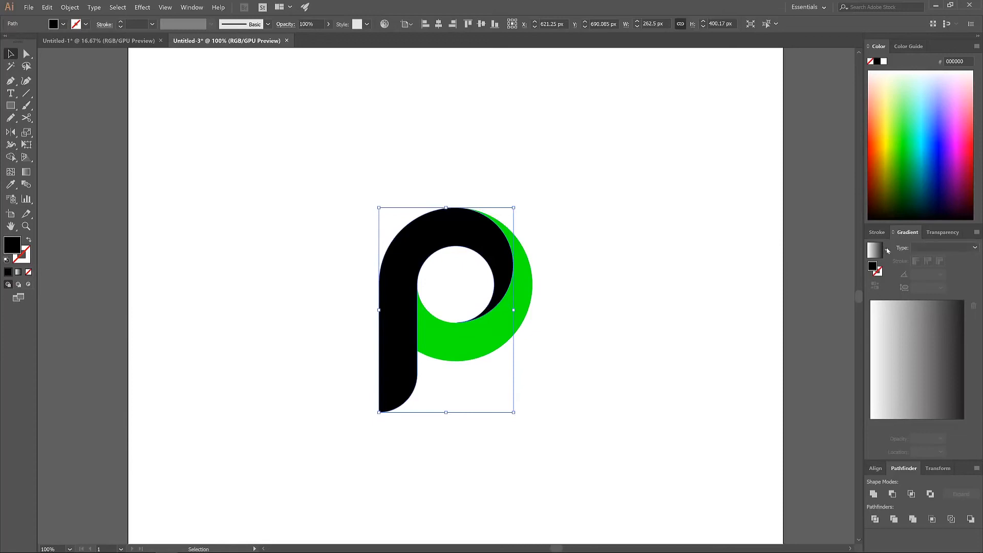
click(959, 248)
click(932, 259)
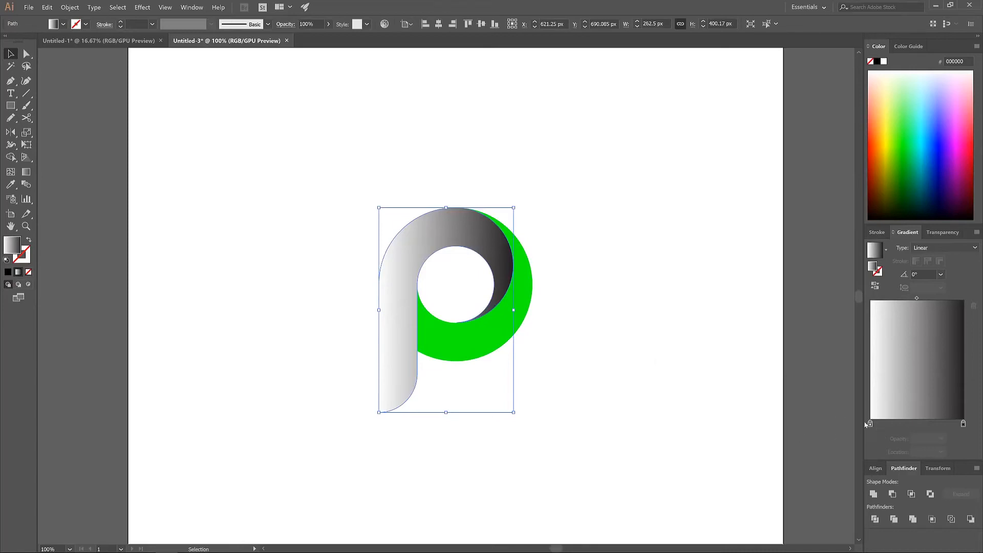
Step: Switch the gradient's dark end stop to HSB colour and set it to a pinkish red of about H 347°, S 100%, B 91%
double_click(963, 423)
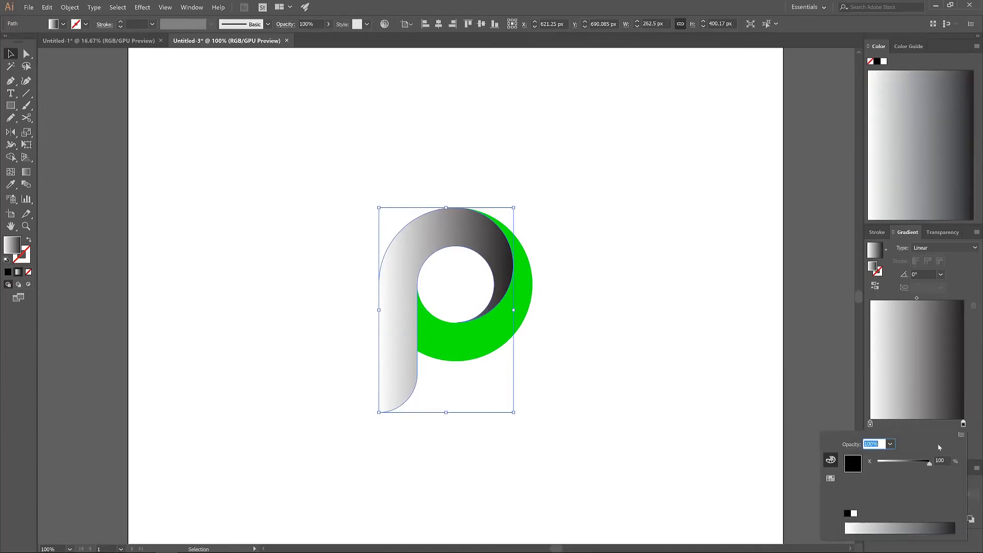
click(961, 435)
click(923, 453)
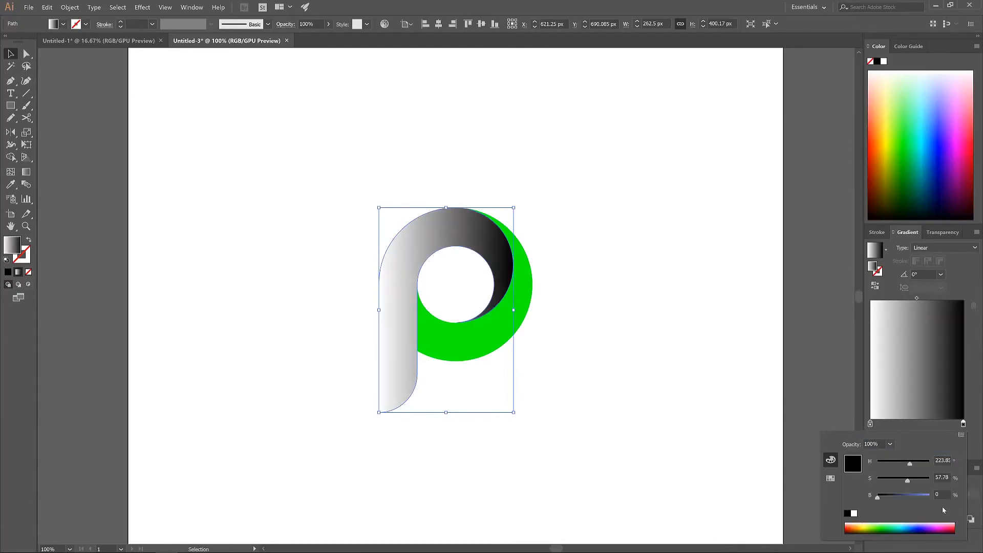
click(950, 526)
click(952, 523)
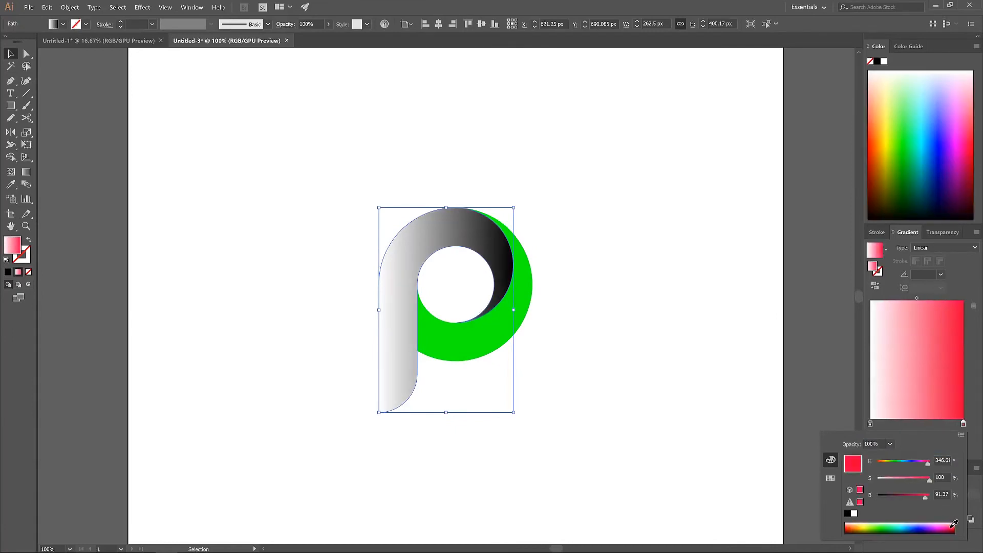
Step: Set the gradient's red end stop to a deeper crimson of H 345°, S 100%, B about 83%
click(953, 526)
click(953, 524)
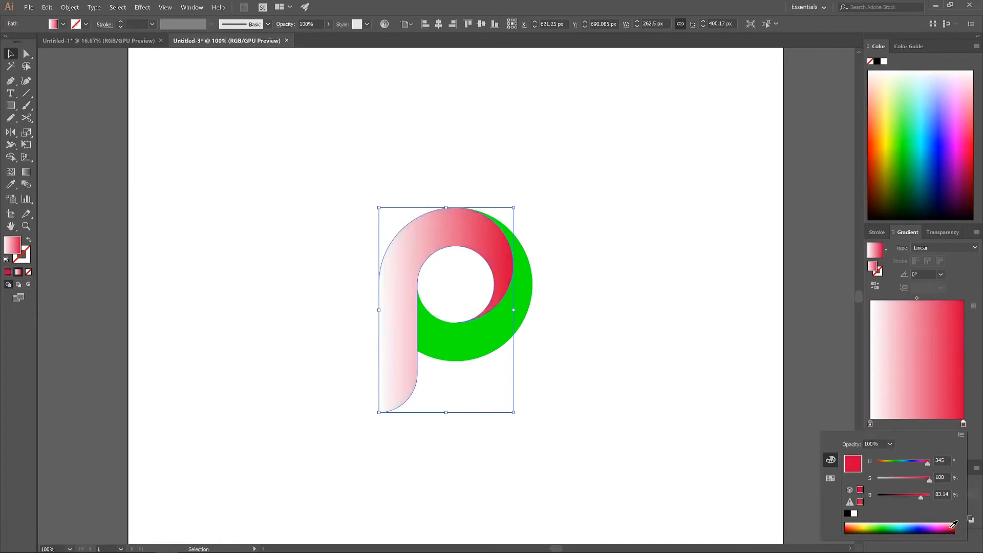
click(976, 396)
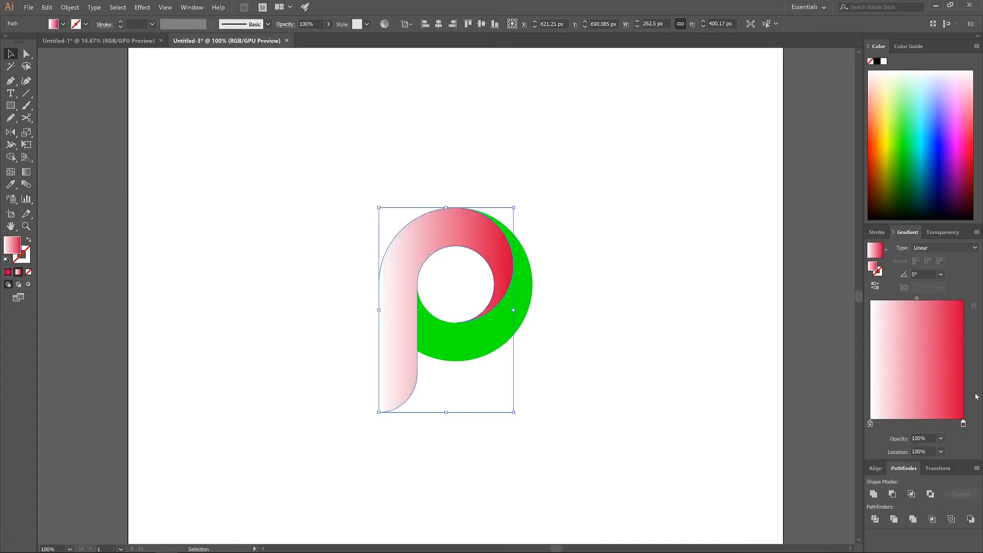
Step: Switch the gradient's white start stop to HSB and set it to yellow-orange, about H 47°, S 92%, B 100%
click(870, 424)
double_click(869, 423)
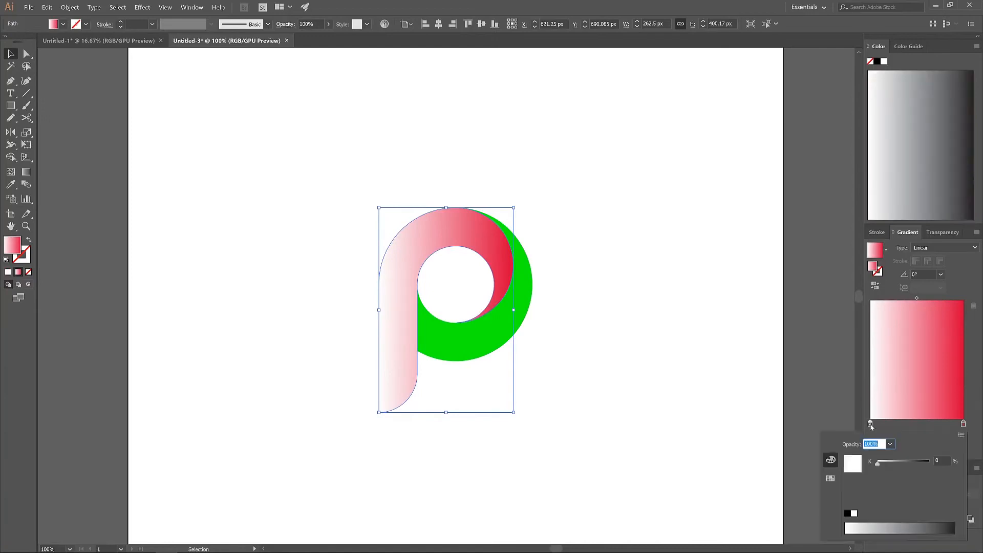
click(961, 434)
click(928, 452)
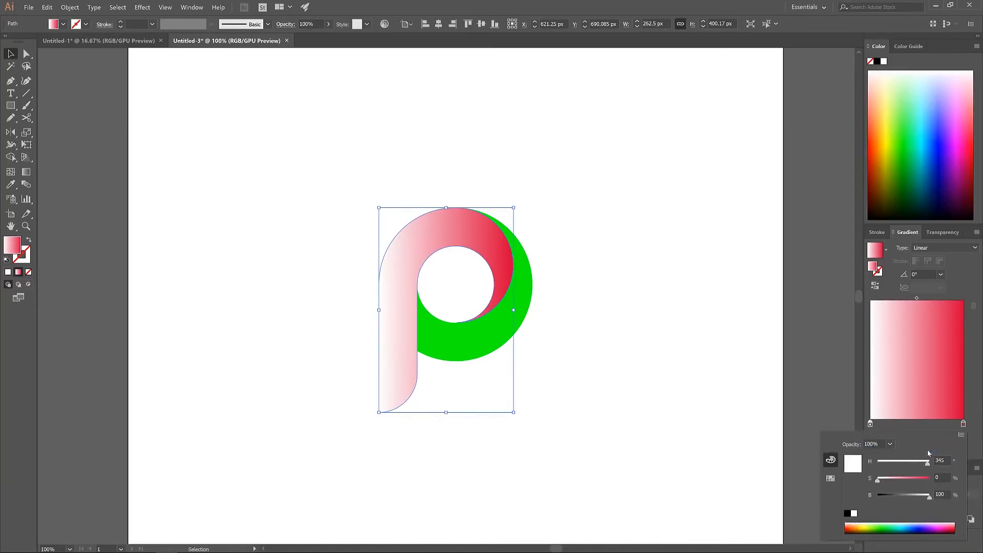
click(861, 527)
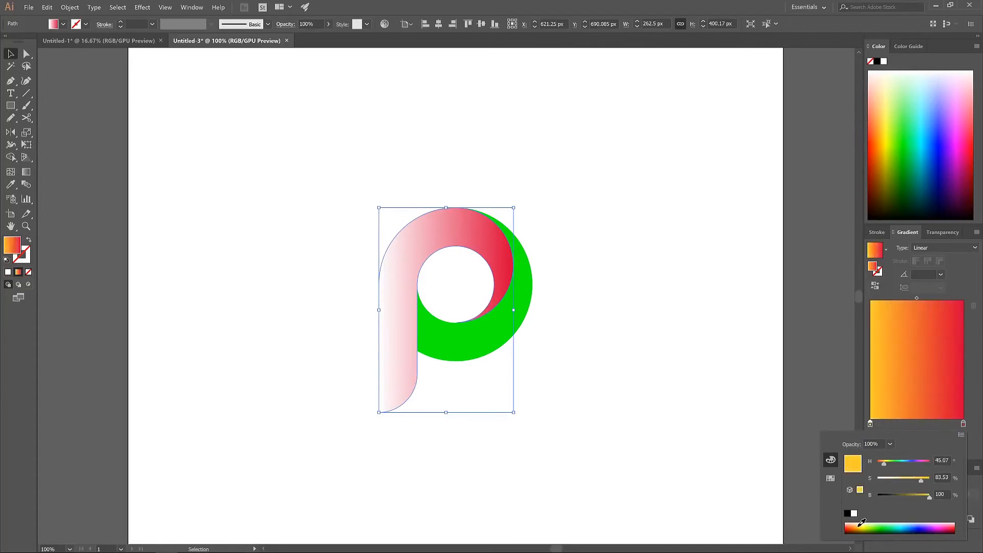
drag(861, 526, 862, 524)
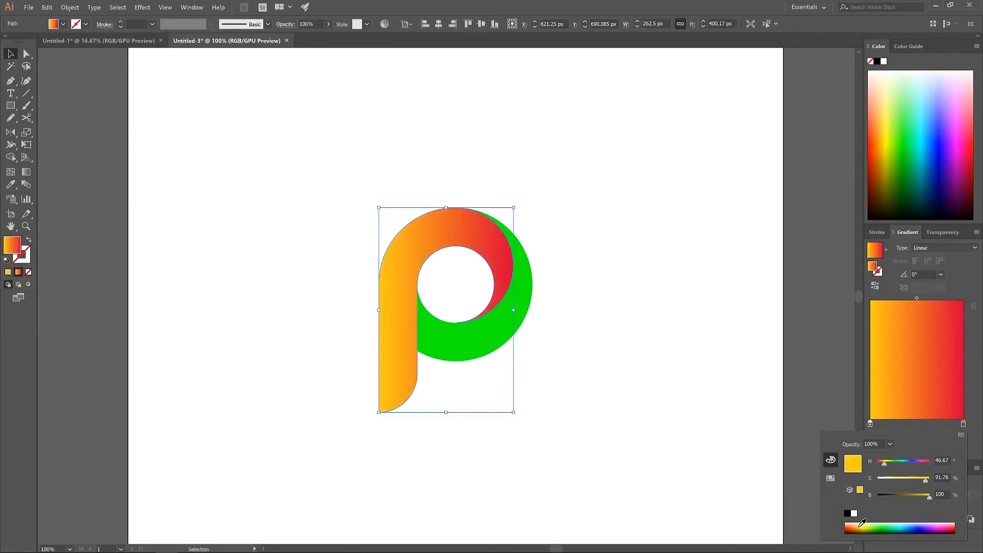
click(980, 362)
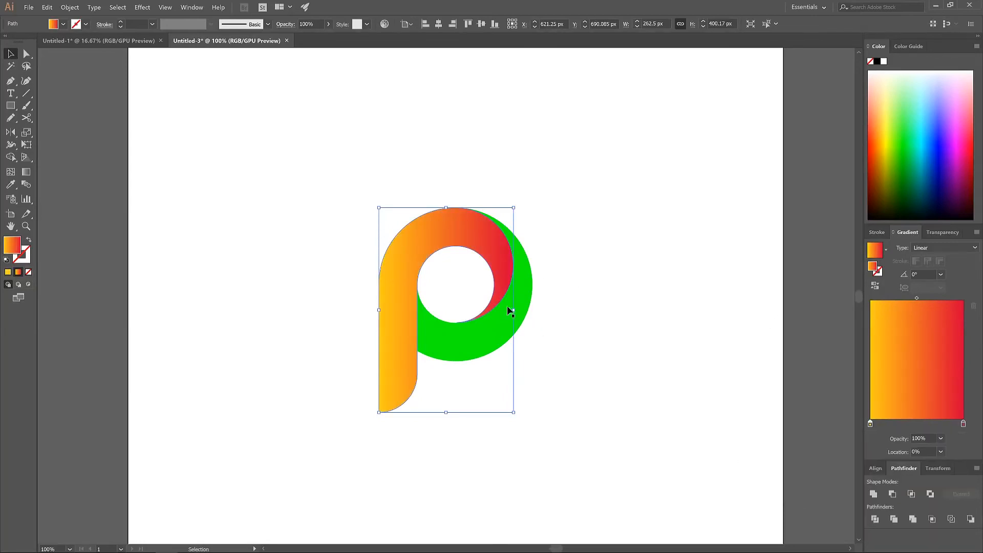
Step: Apply the yellow-orange to crimson linear gradient to the green lower ring piece
click(481, 333)
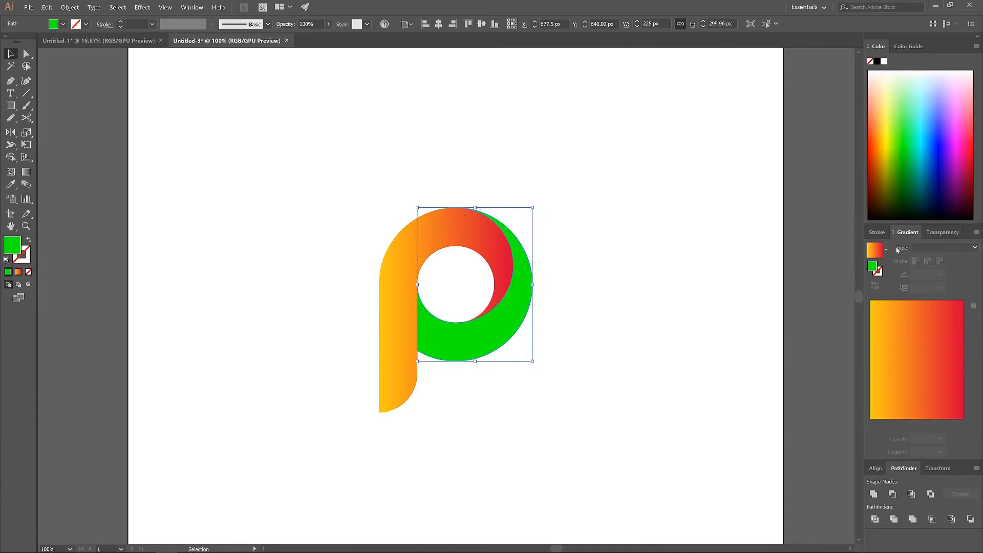
click(942, 247)
click(947, 256)
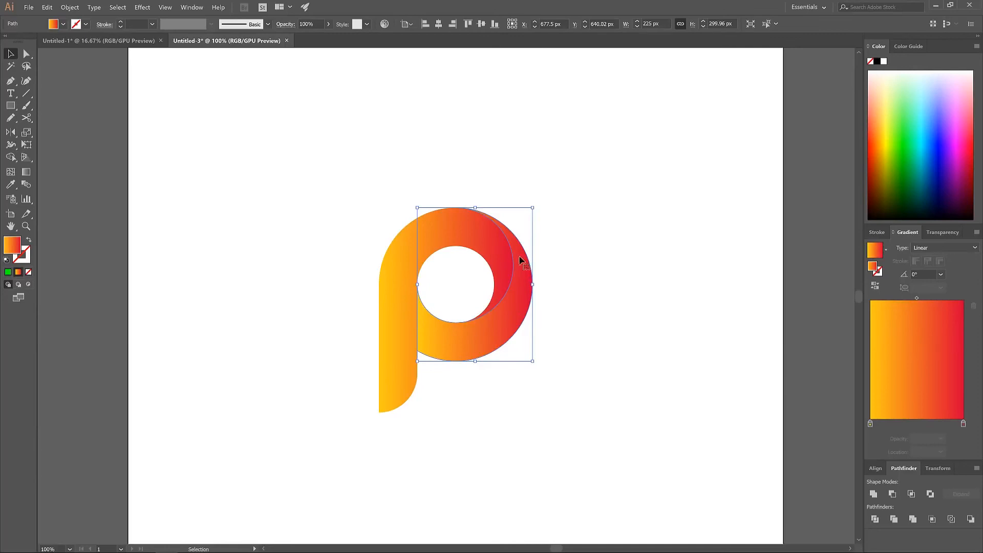
Step: Rotate the ring piece's gradient to -180° so crimson meets the stem, and deselect the piece
click(26, 173)
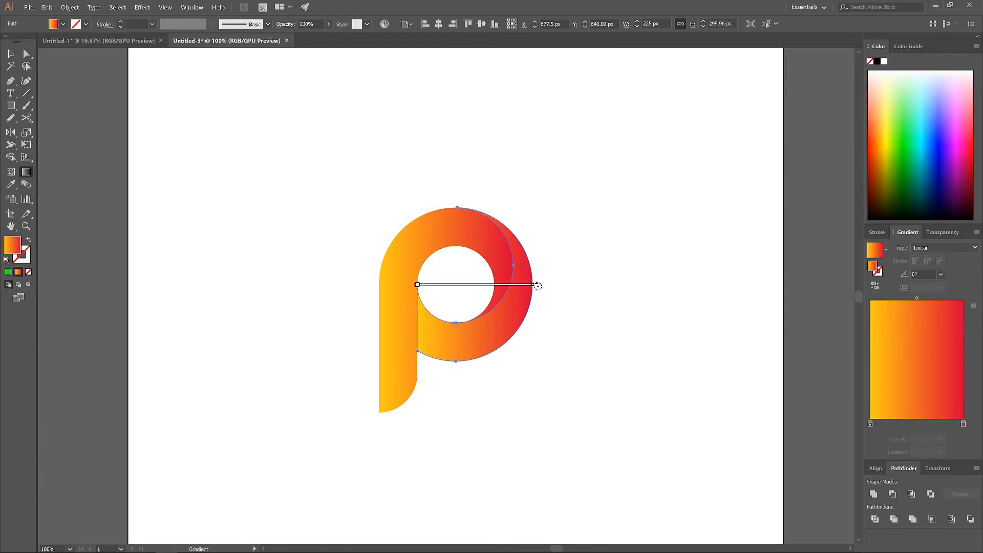
mouse_move(538, 286)
mouse_down()
mouse_move(522, 334)
mouse_move(469, 381)
mouse_move(374, 377)
mouse_move(330, 324)
mouse_move(331, 283)
mouse_up()
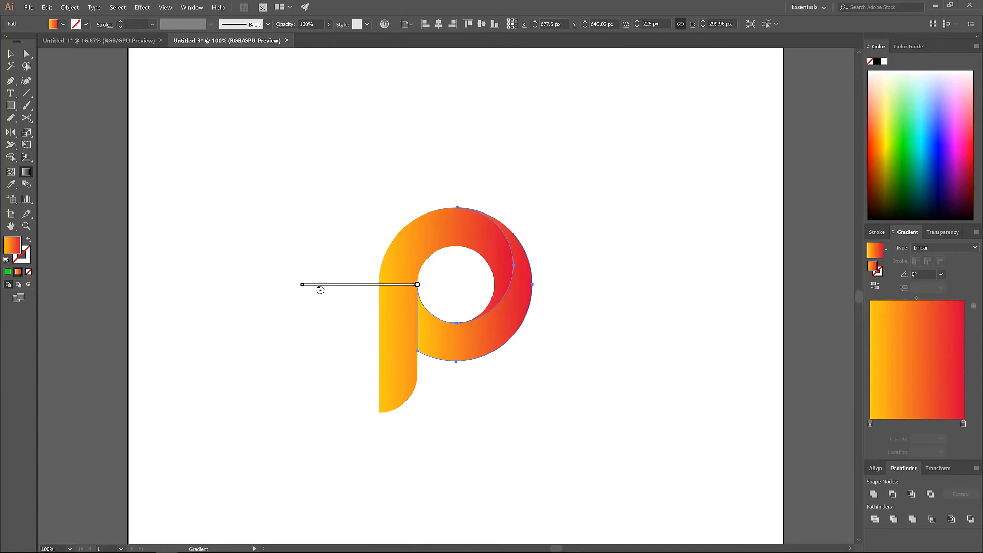
drag(320, 290, 320, 290)
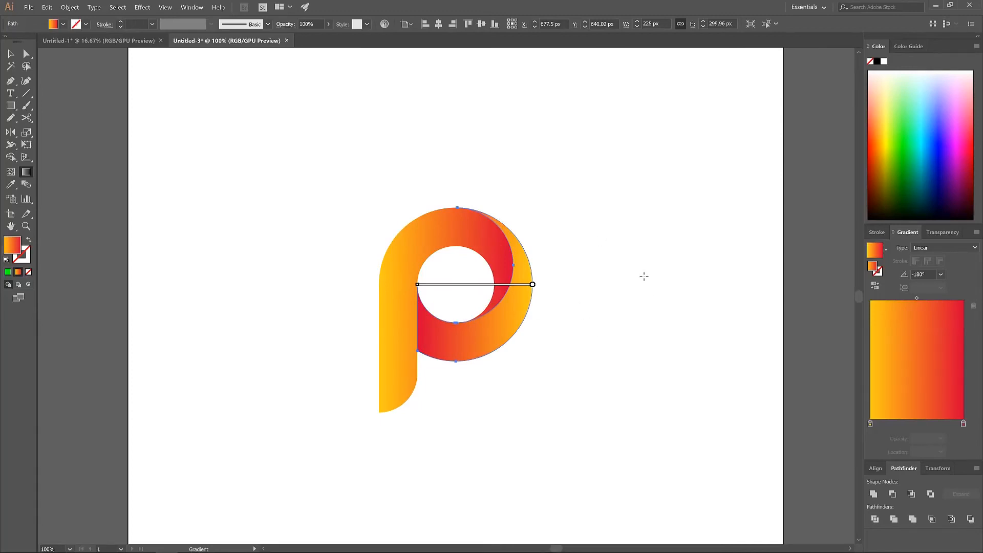
click(11, 54)
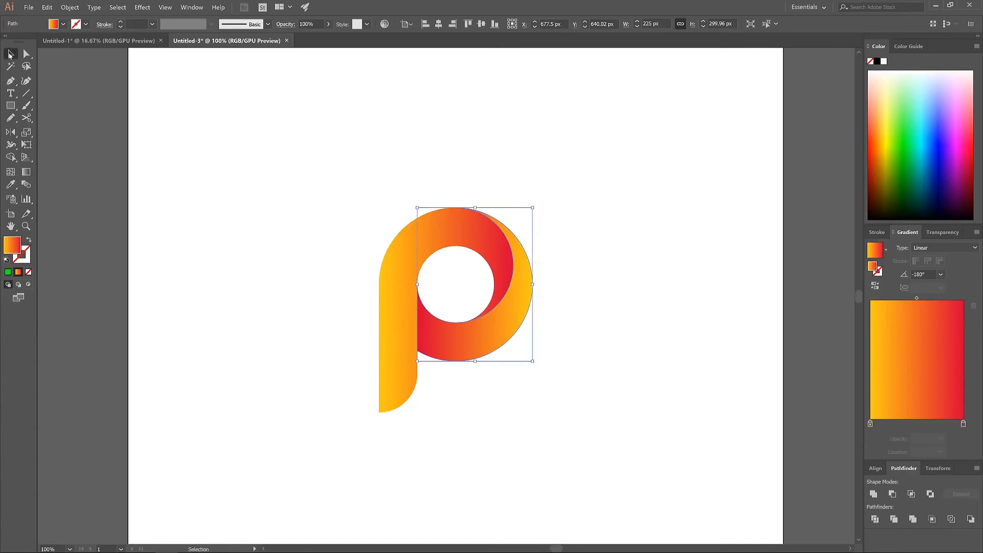
click(363, 118)
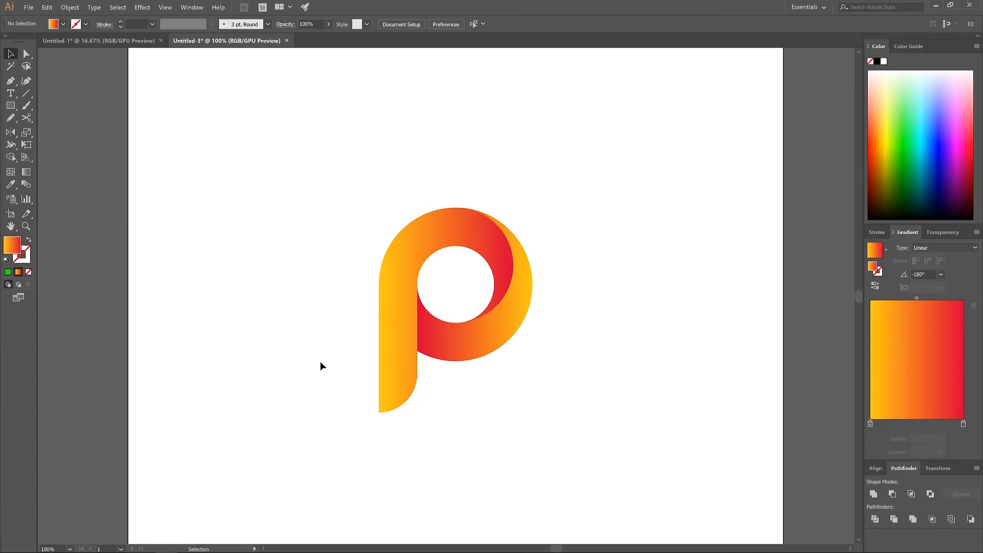
Step: Draw a circle about 168 px in diameter beside the P and fill it with blue
click(10, 106)
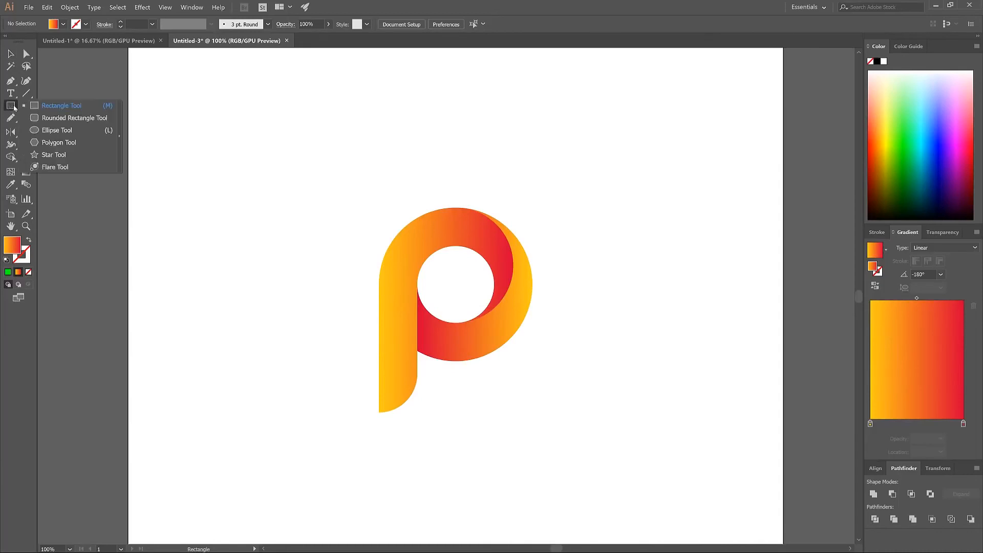
click(51, 131)
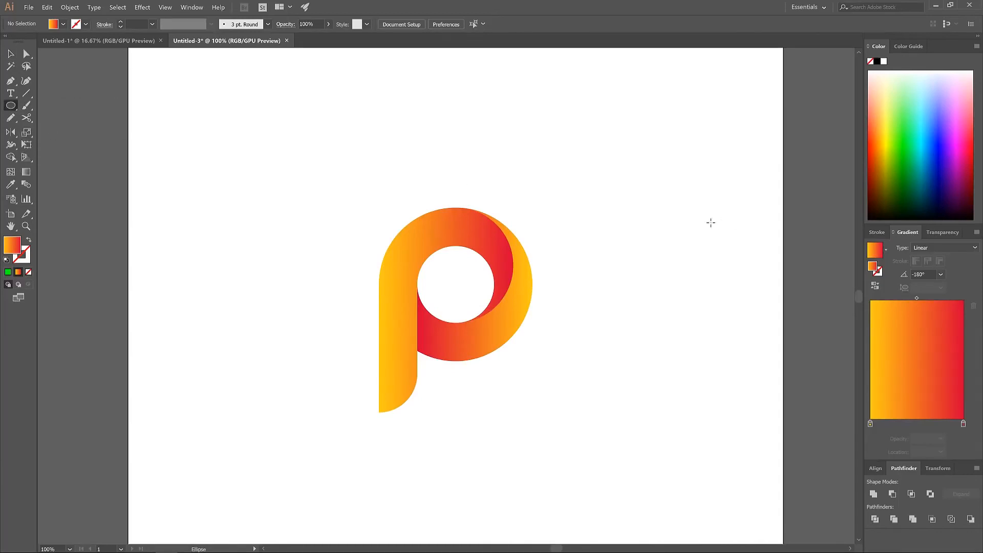
mouse_move(646, 241)
mouse_down()
mouse_move(686, 267)
mouse_move(682, 256)
mouse_up()
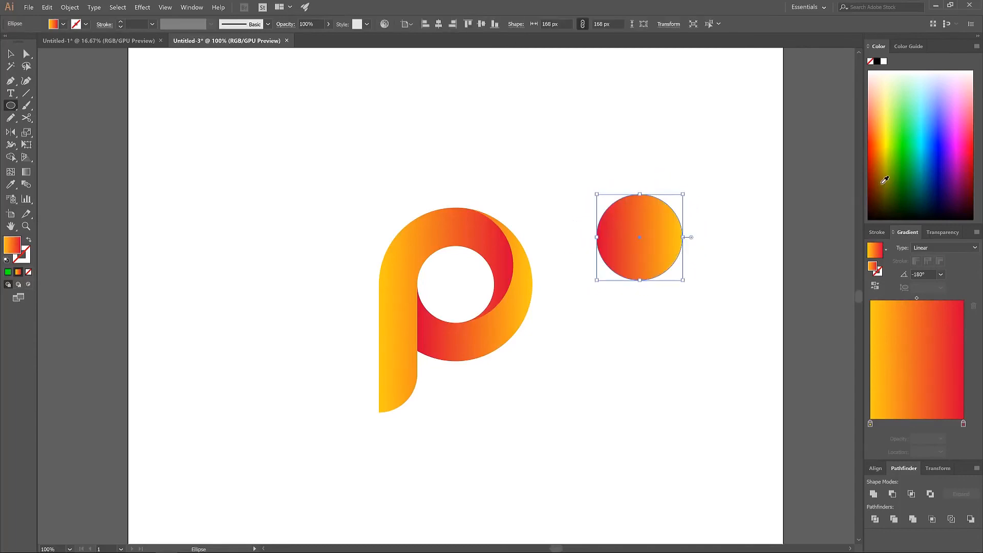
click(942, 145)
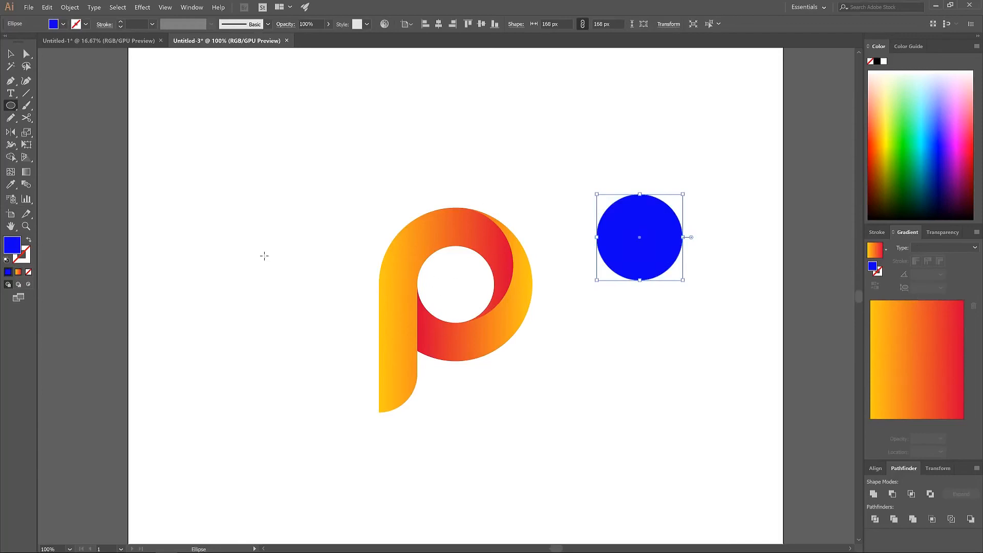
Step: Set the blue circle's diameter to 150 px and lower its opacity to 44%
click(549, 24)
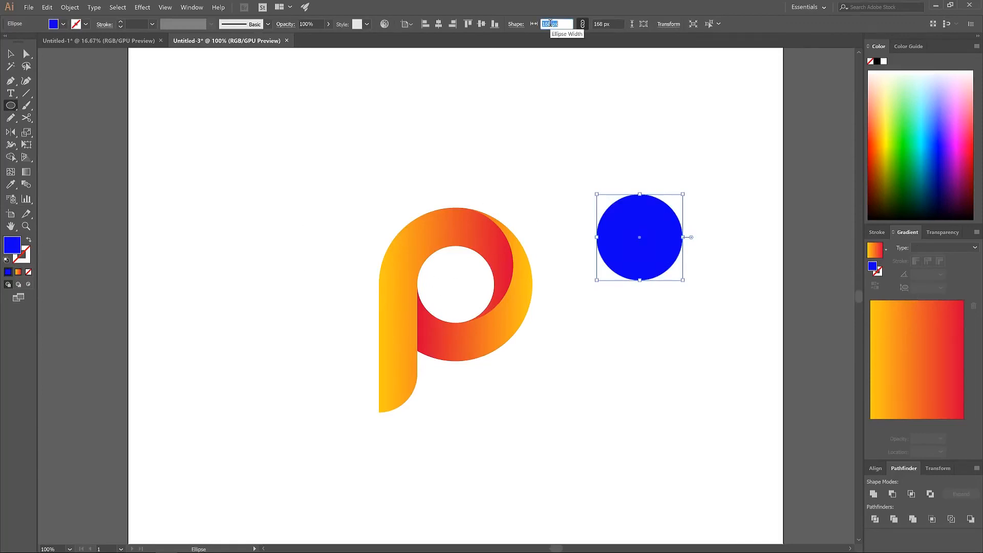
text(150)
key(Return)
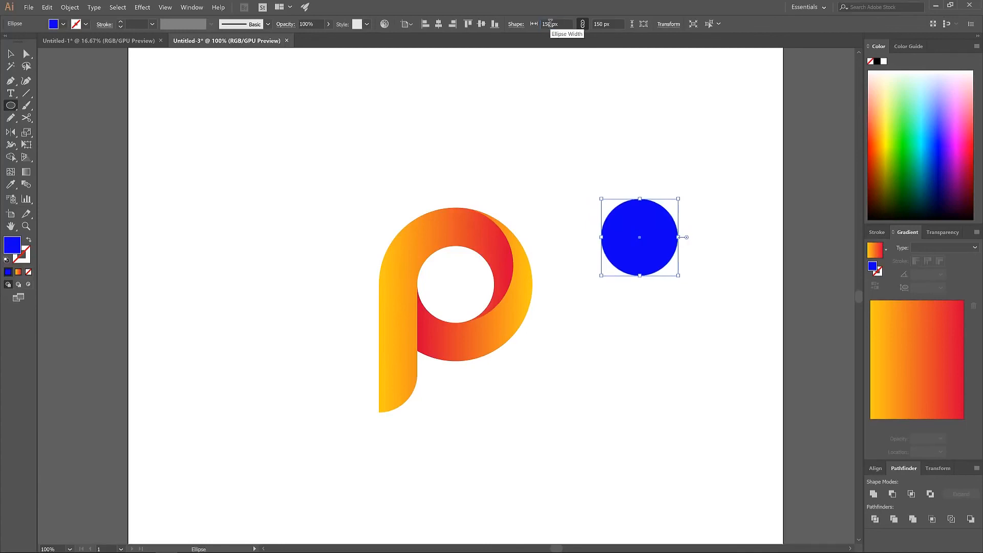
click(328, 24)
drag(327, 37, 306, 40)
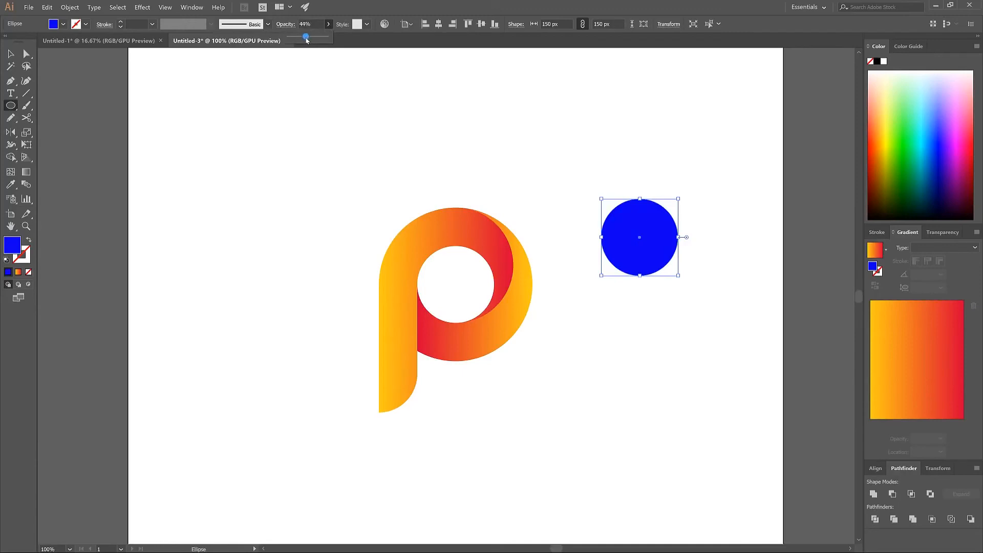
Step: Centre the blue circle on the artboard in both directions, and enlarge it upward to about 225 px, keeping its lowest point fixed
click(875, 468)
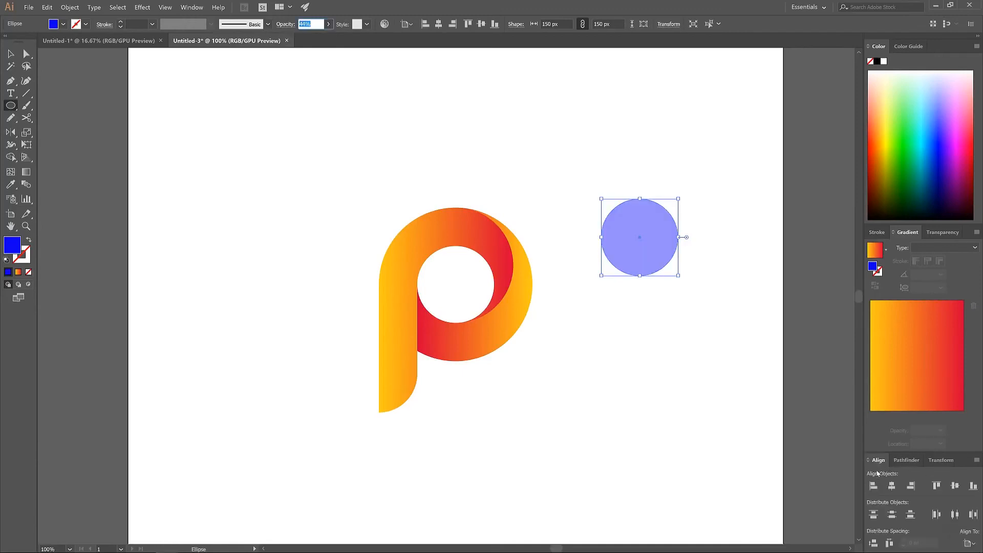
click(891, 486)
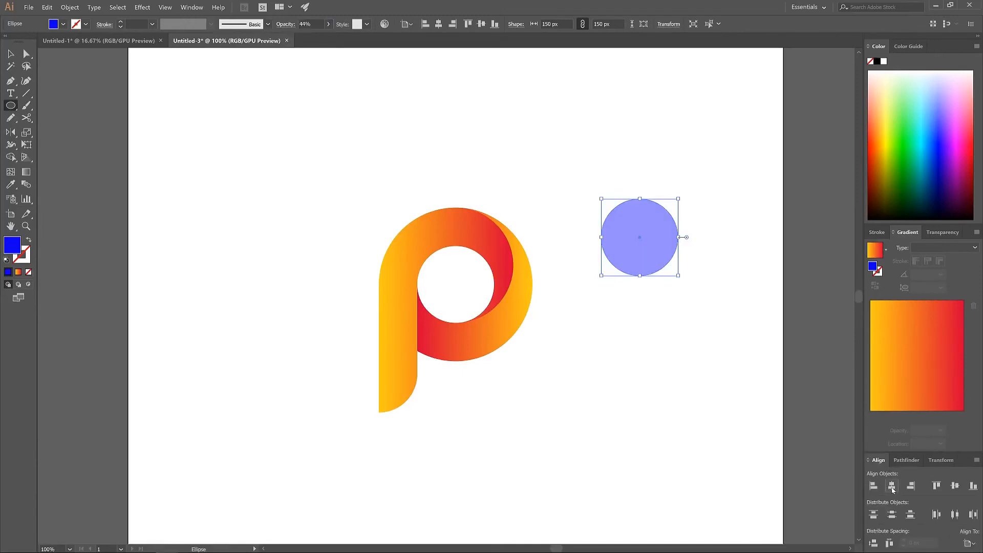
click(954, 486)
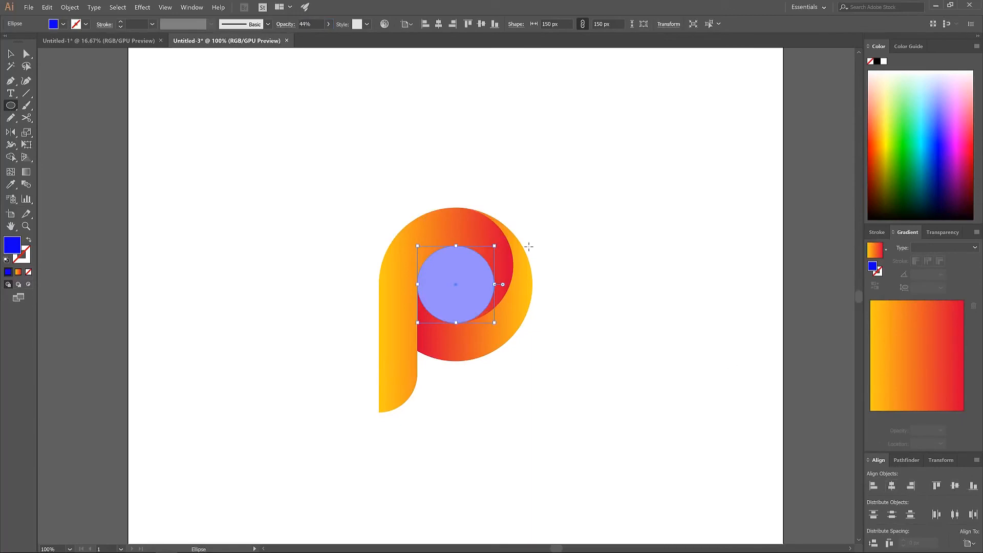
click(10, 54)
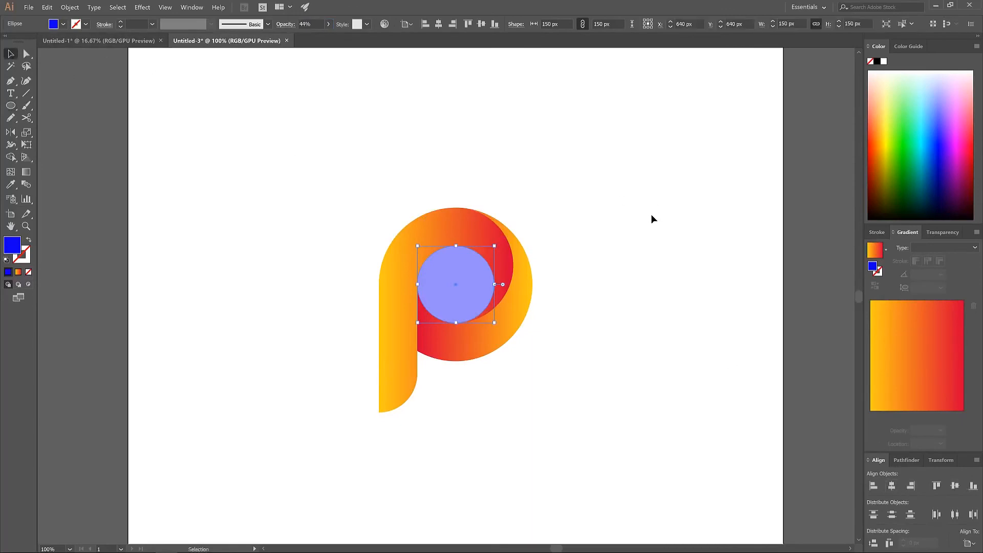
drag(458, 246, 456, 208)
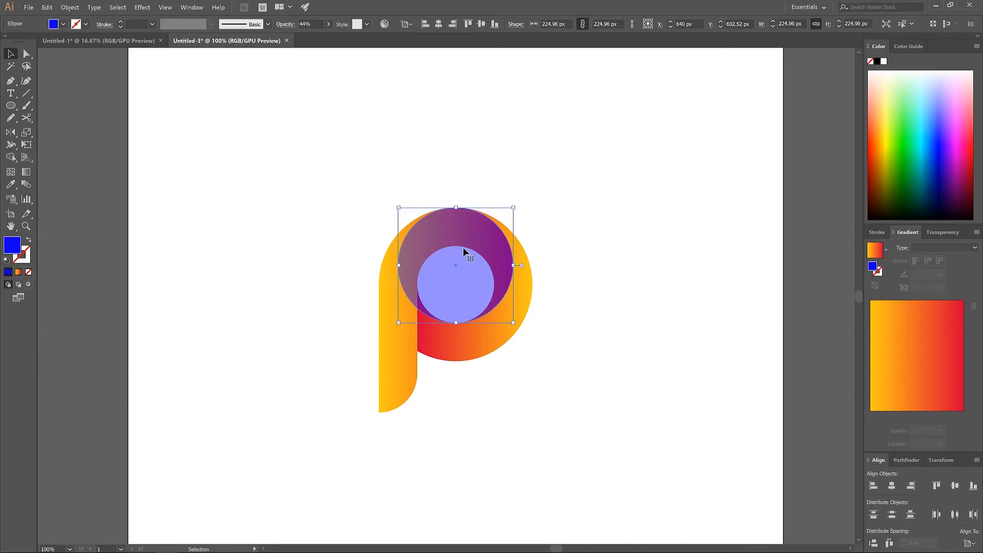
Step: Duplicate the enlarged blue circle, fill the copy with bright green, and snap it exactly over the original
drag(445, 234, 565, 269)
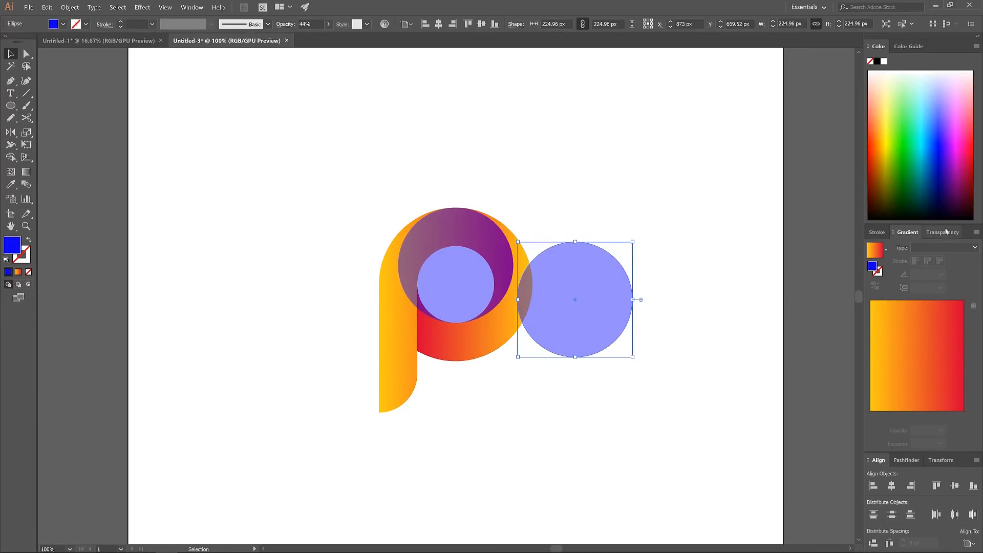
click(908, 142)
key(a)
drag(519, 303, 400, 267)
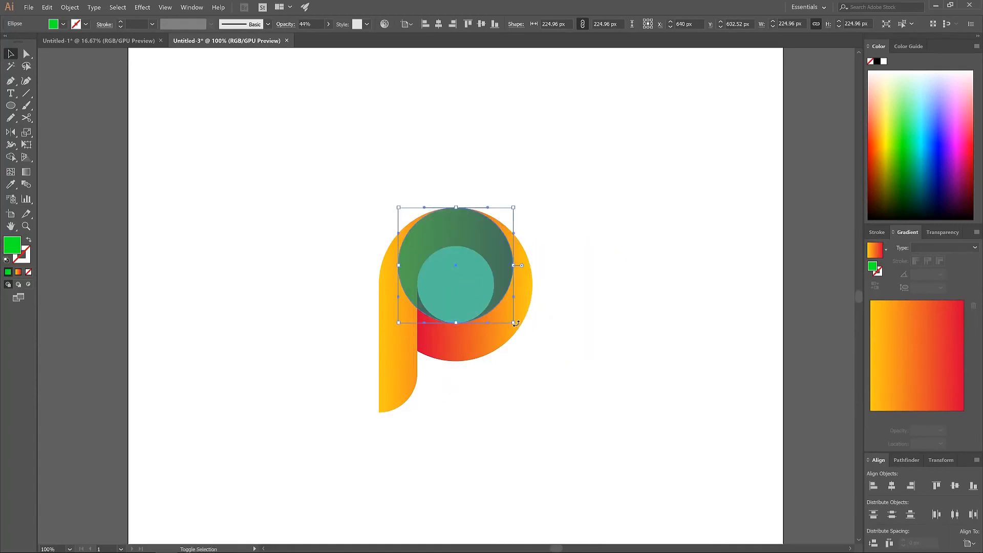
Step: Shrink the green circle to about 201 px toward its upper-left corner and subtract it from the blue circle with Minus Front
drag(514, 323, 506, 311)
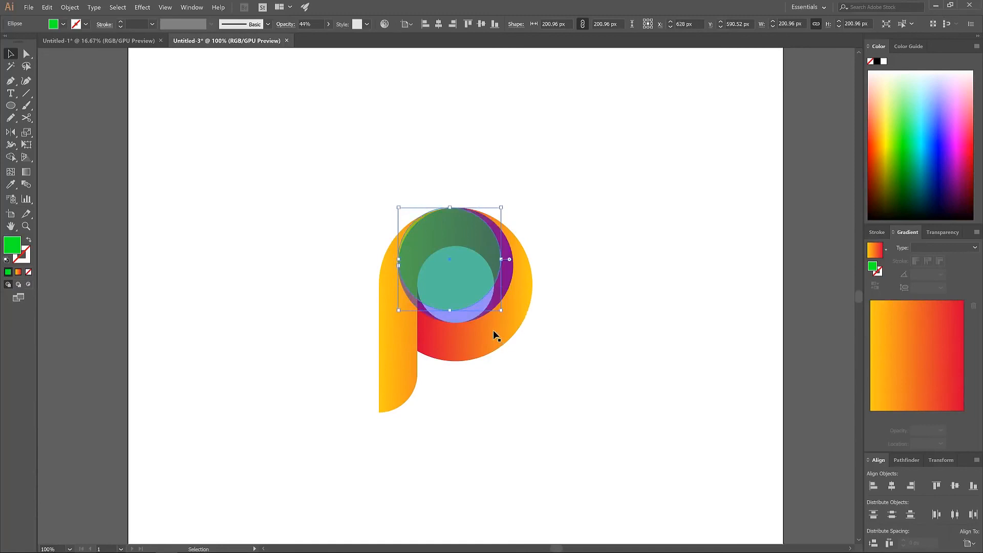
shift+click(484, 307)
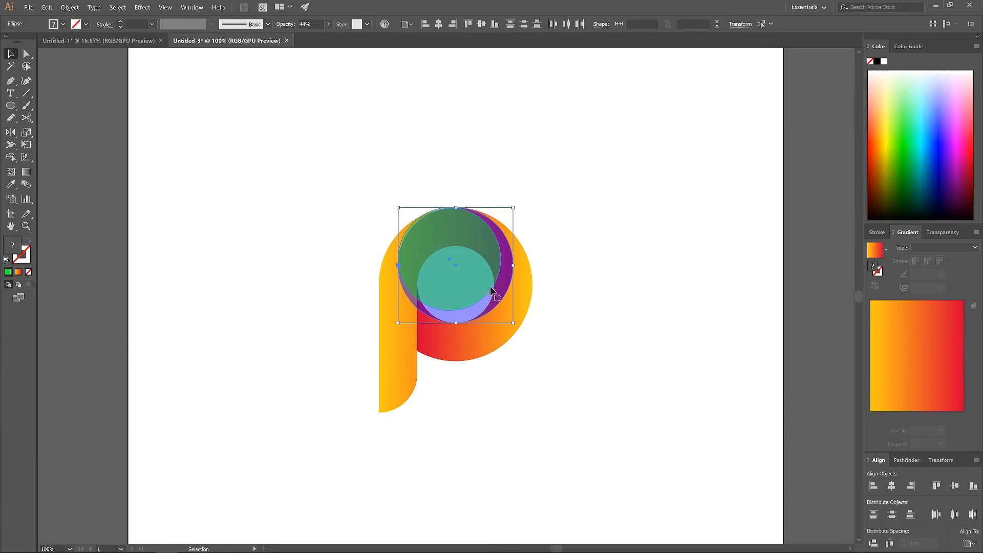
click(906, 459)
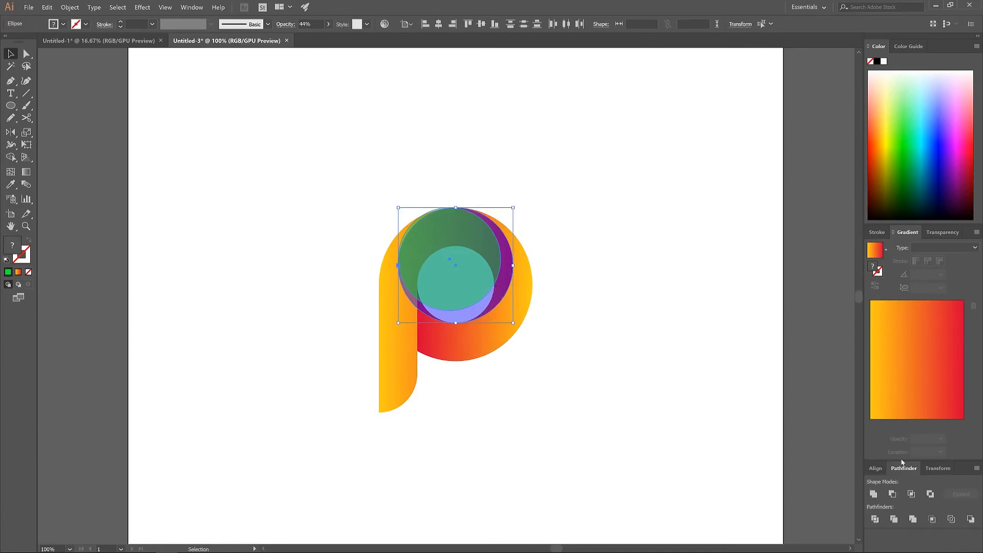
click(892, 494)
Step: Select the crescent with the stem and bowl piece, and remove the crescent part inside the P's hole with Shape Builder
shift+click(474, 300)
shift+click(446, 223)
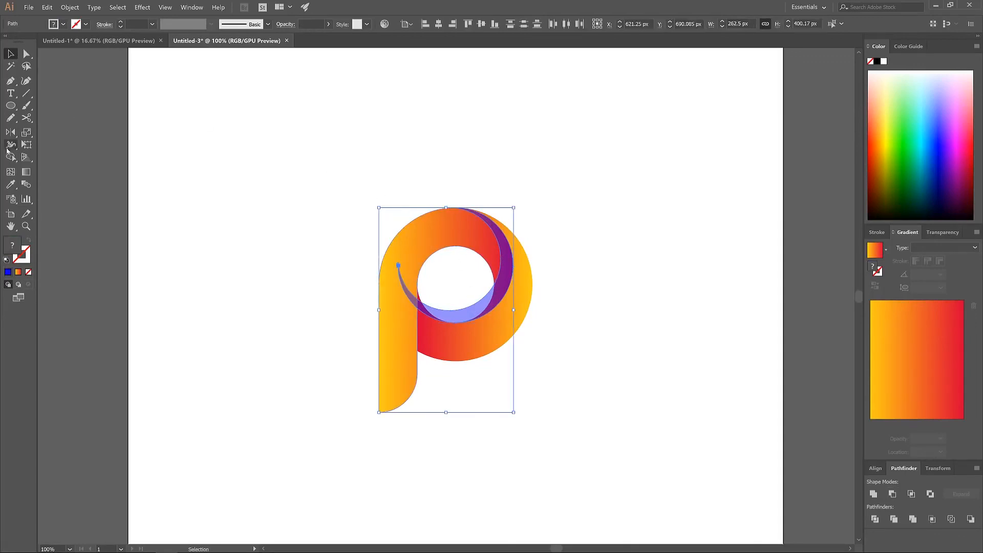
click(11, 157)
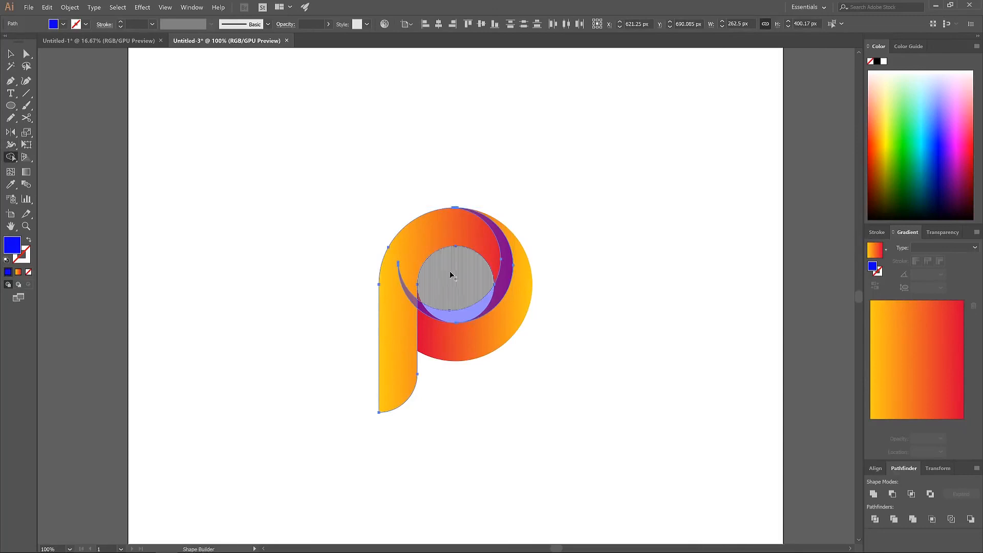
alt+click(470, 315)
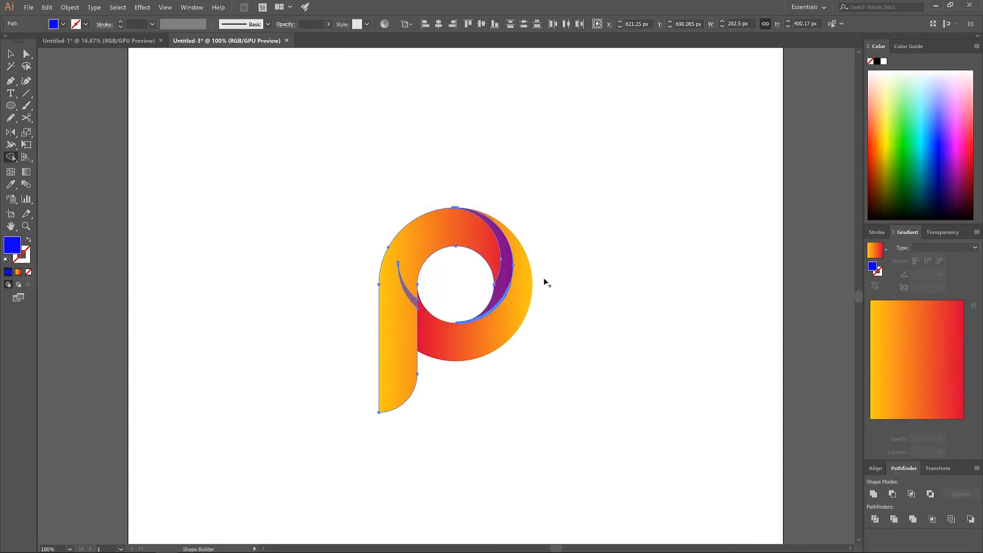
click(11, 54)
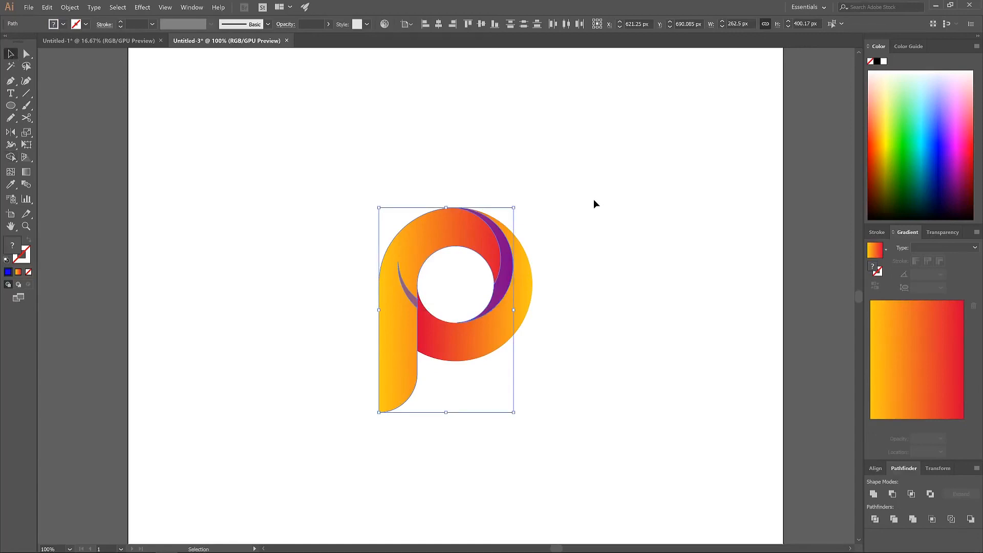
Step: Move the leftover crescent sliver on the P's stem off the logo and delete it
click(660, 180)
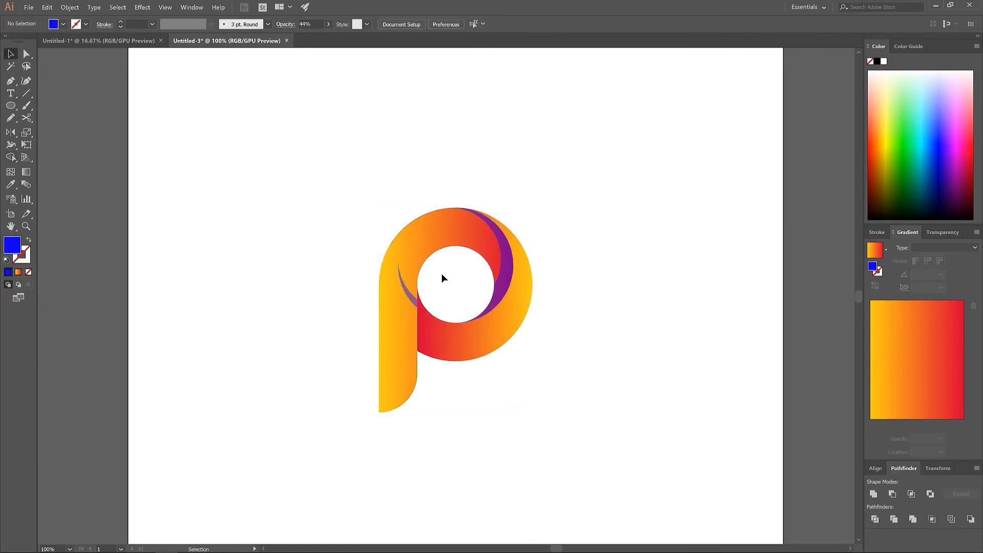
drag(370, 265, 307, 209)
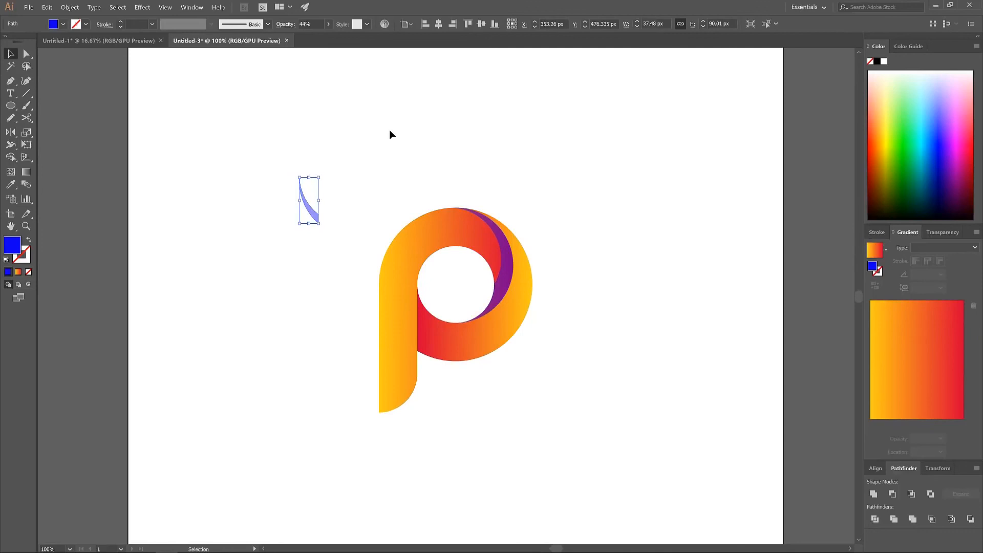
key(Delete)
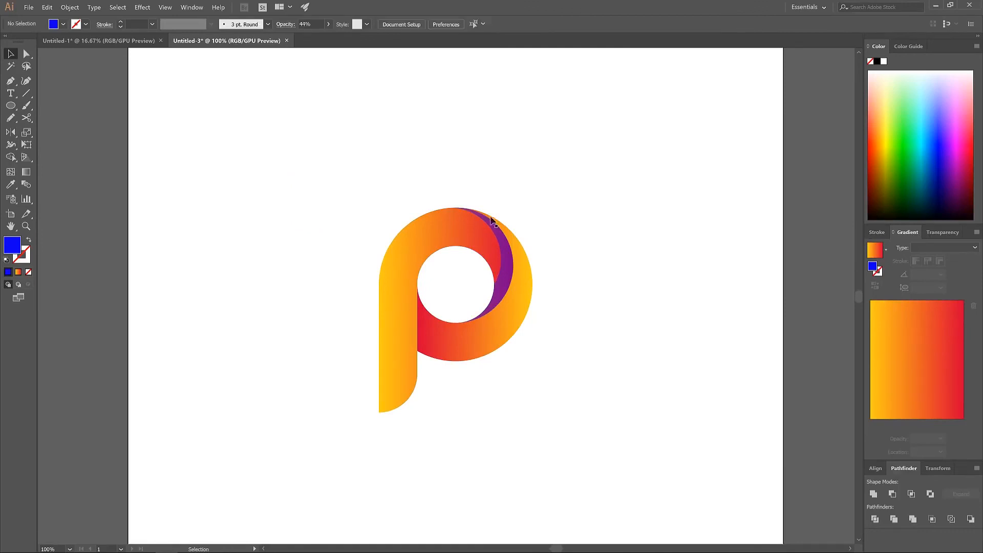
Step: Fill the remaining crescent on the P's bowl with black and lower its opacity to 21%
click(505, 269)
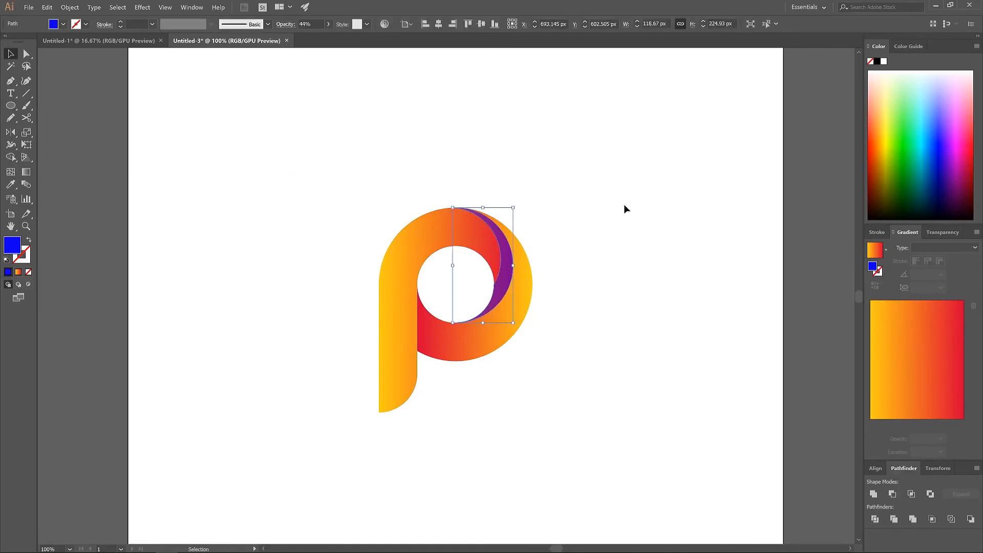
click(876, 62)
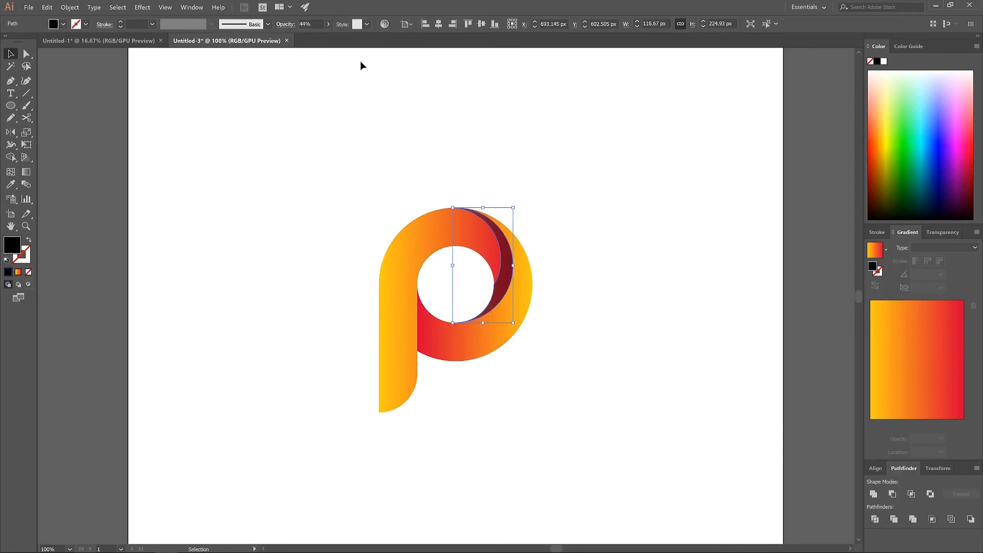
click(328, 24)
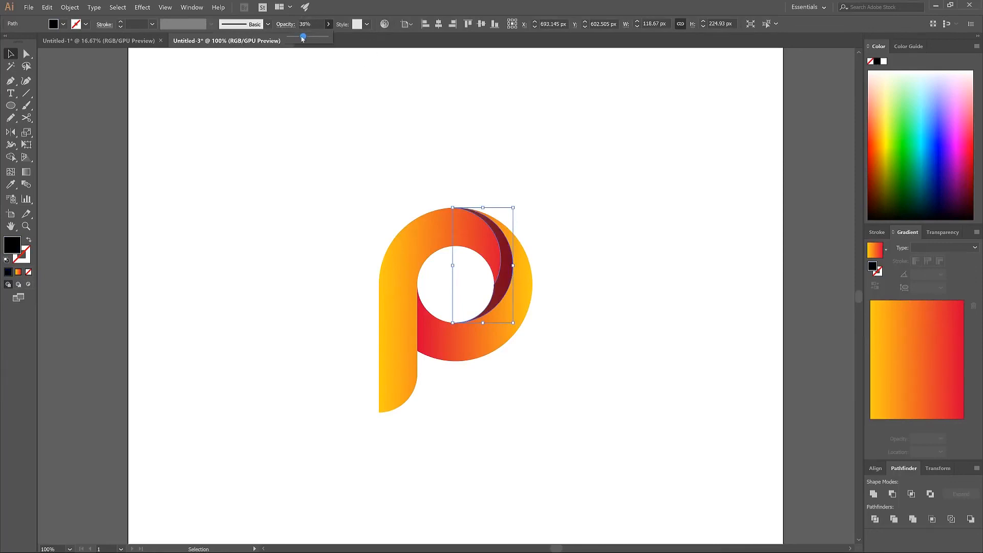
drag(303, 38, 298, 37)
click(430, 145)
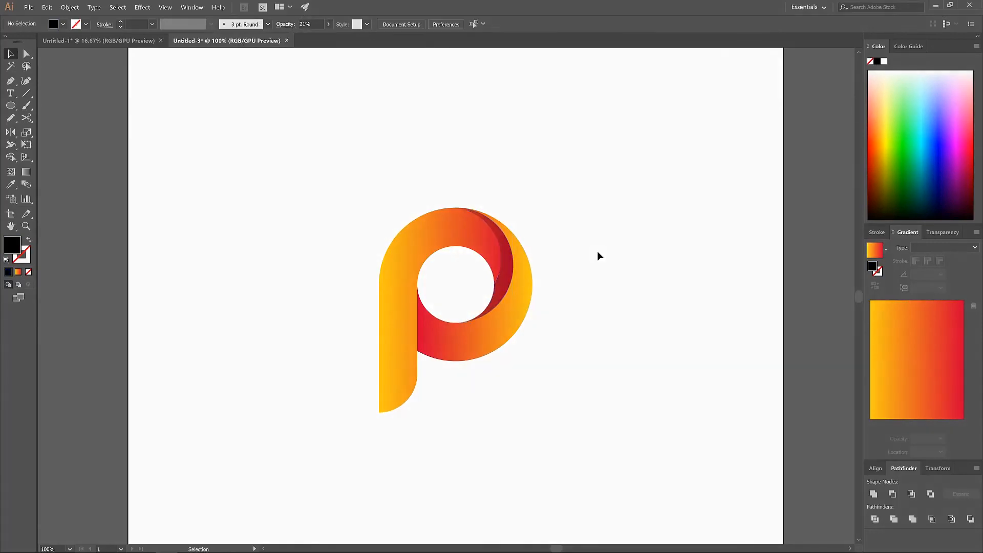